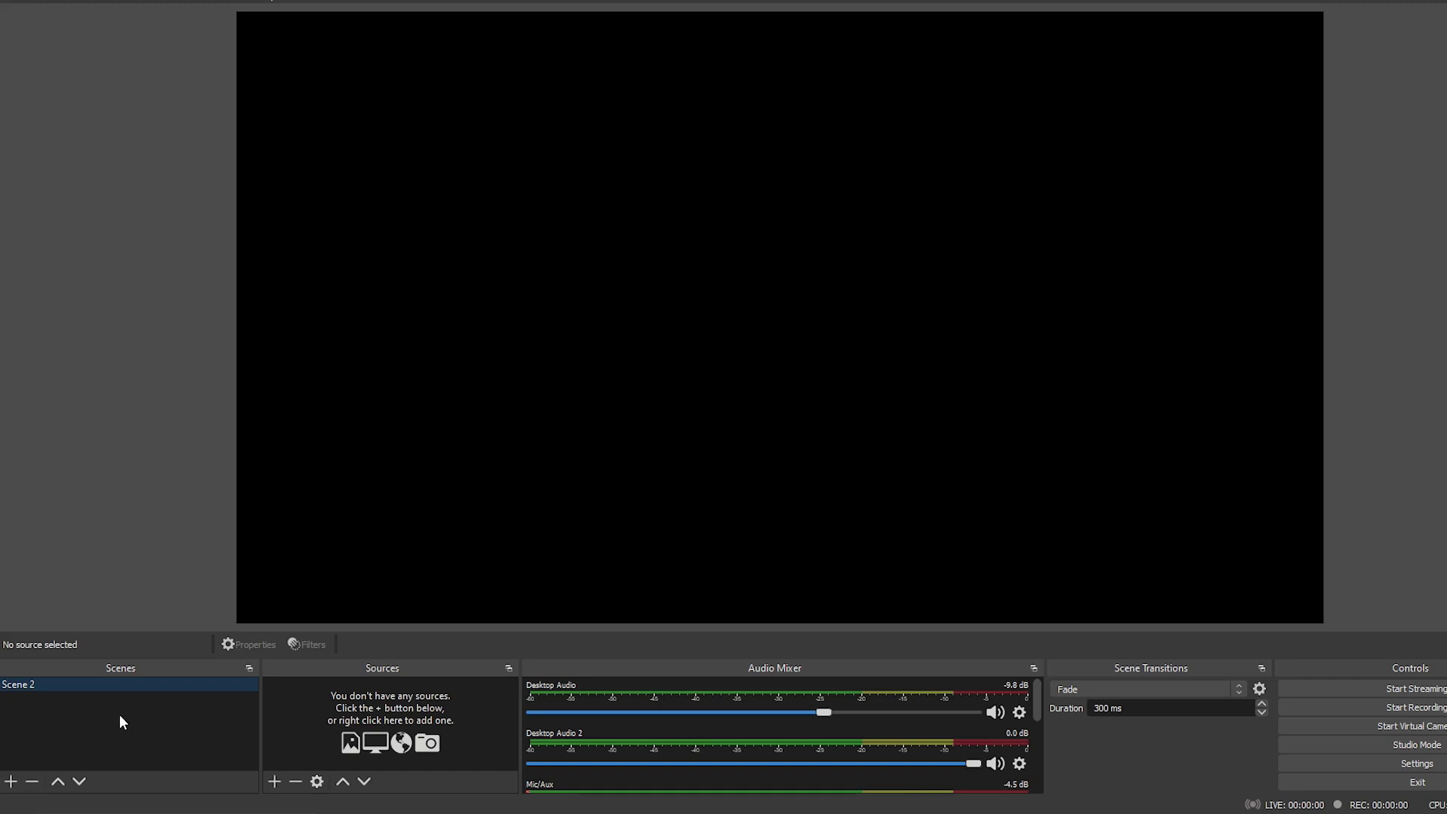
Add a new scene named "Screen recording with webcam window".
{"action": "left_click", "coordinate": [324, 716]}
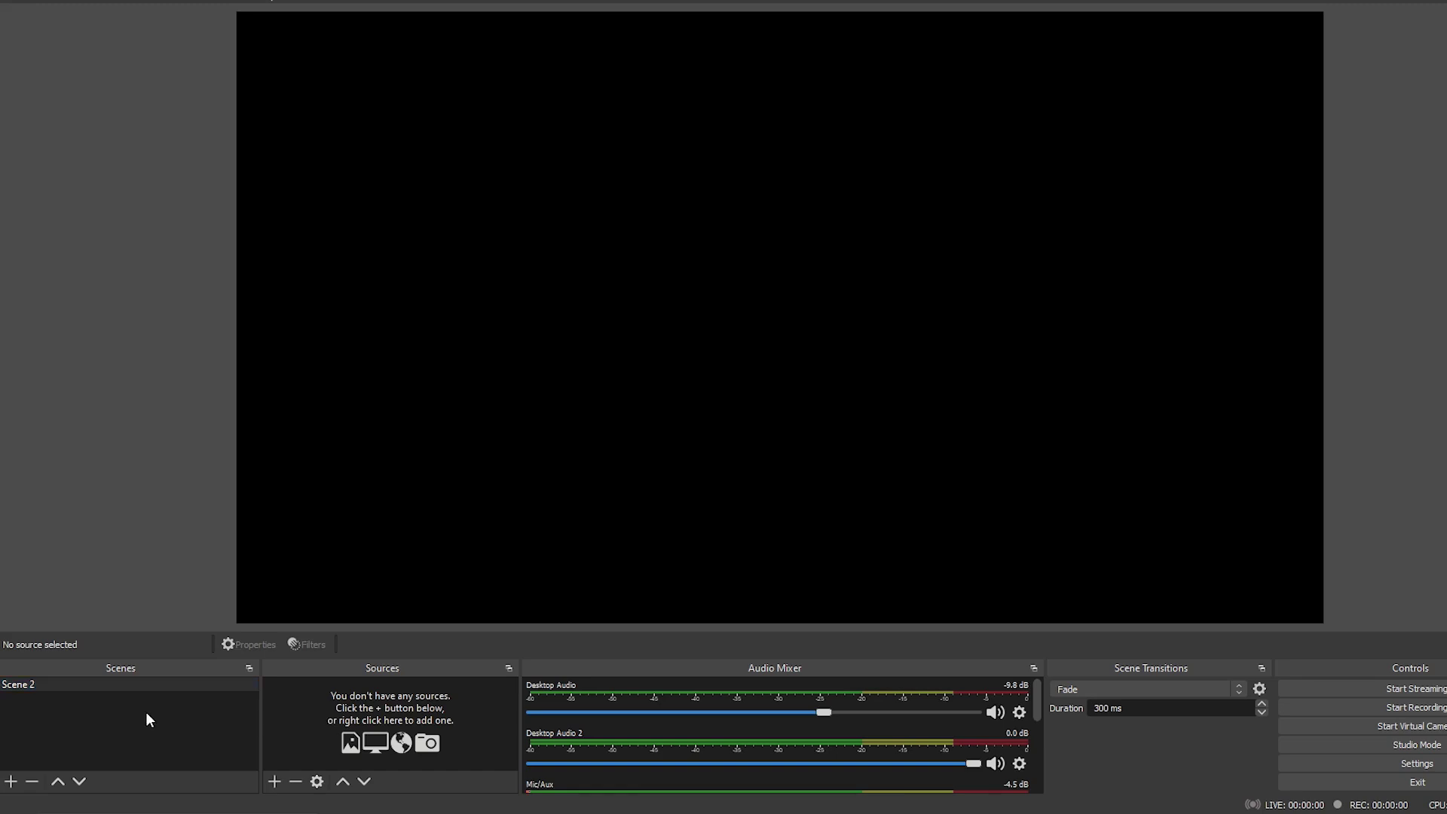
{"action": "left_click", "coordinate": [42, 685]}
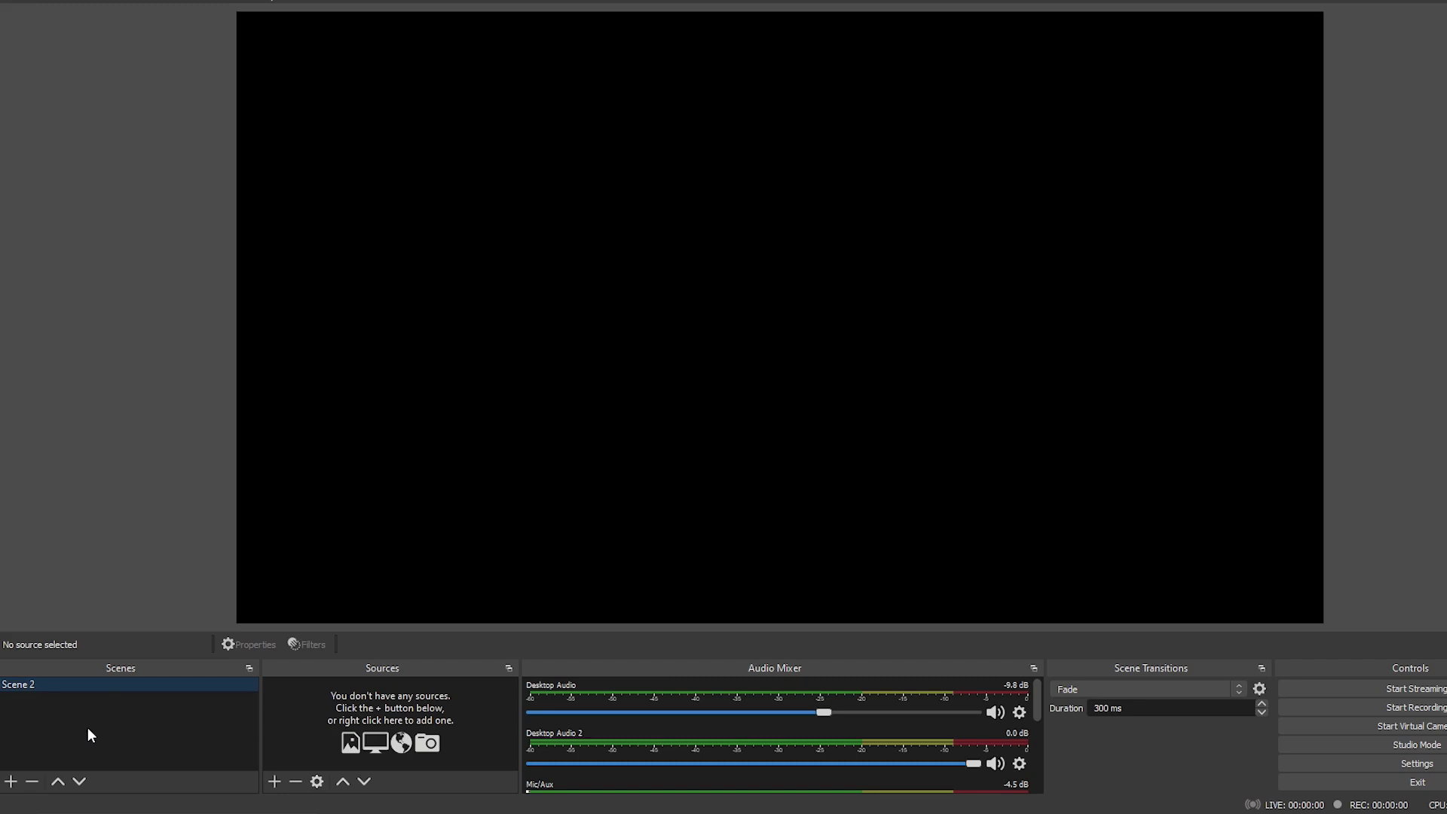
{"action": "left_click", "coordinate": [11, 783]}
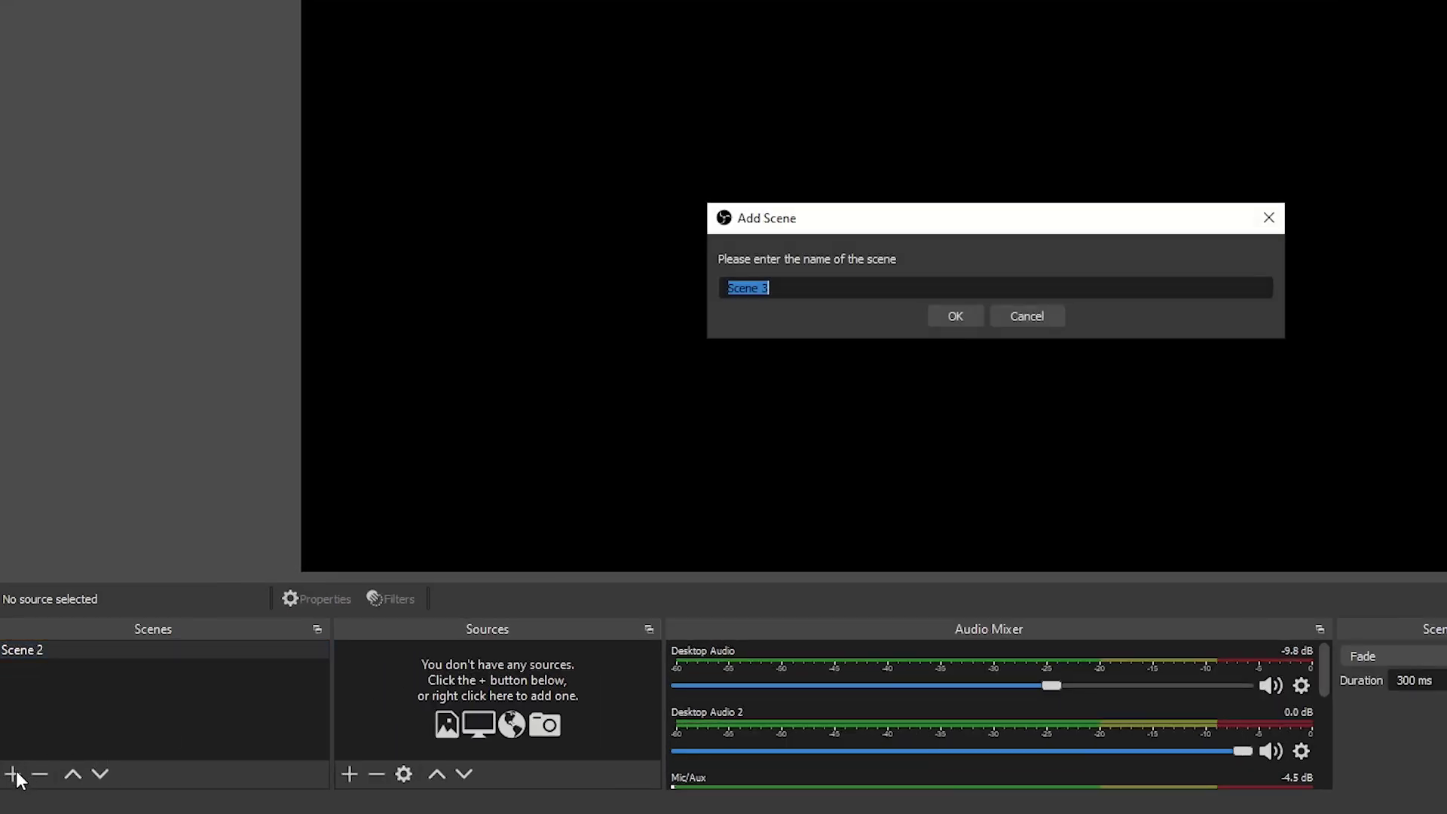
{"action": "left_click", "coordinate": [815, 292]}
{"action": "triple_click", "coordinate": [813, 290]}
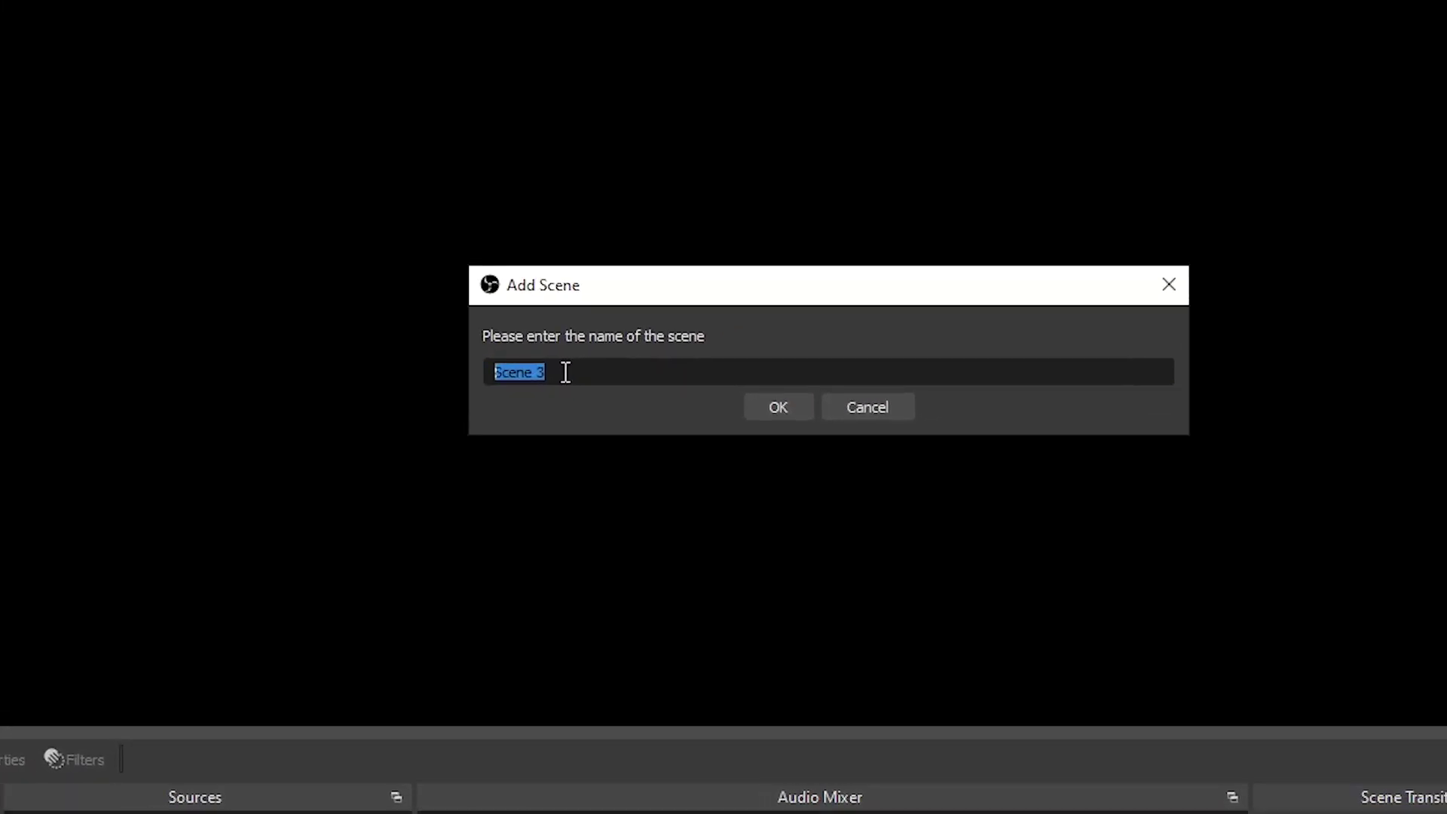
{"action": "type", "text": "Screen recording with web"}
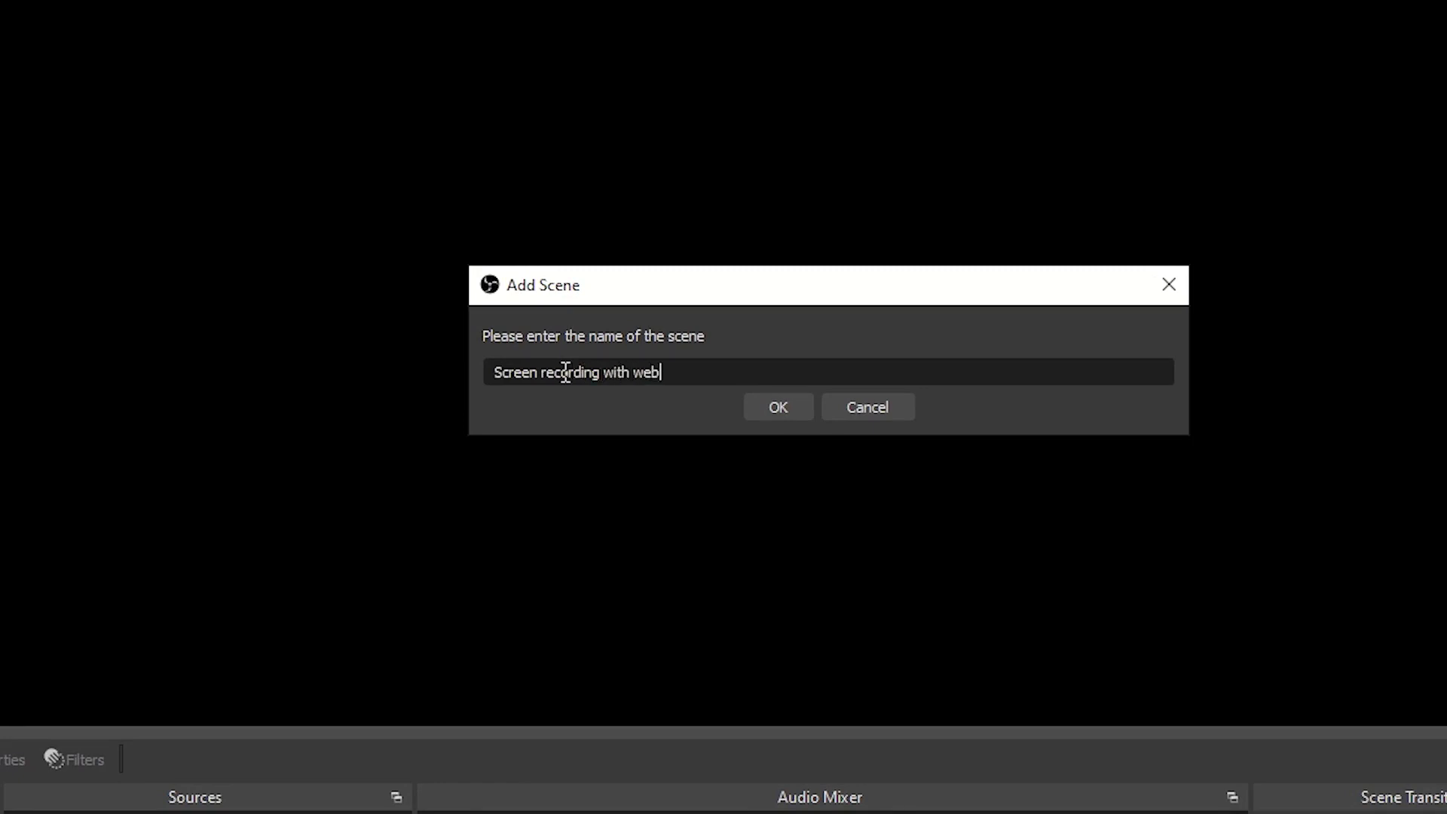
{"action": "type", "text": "cam window"}
{"action": "left_click", "coordinate": [763, 403]}
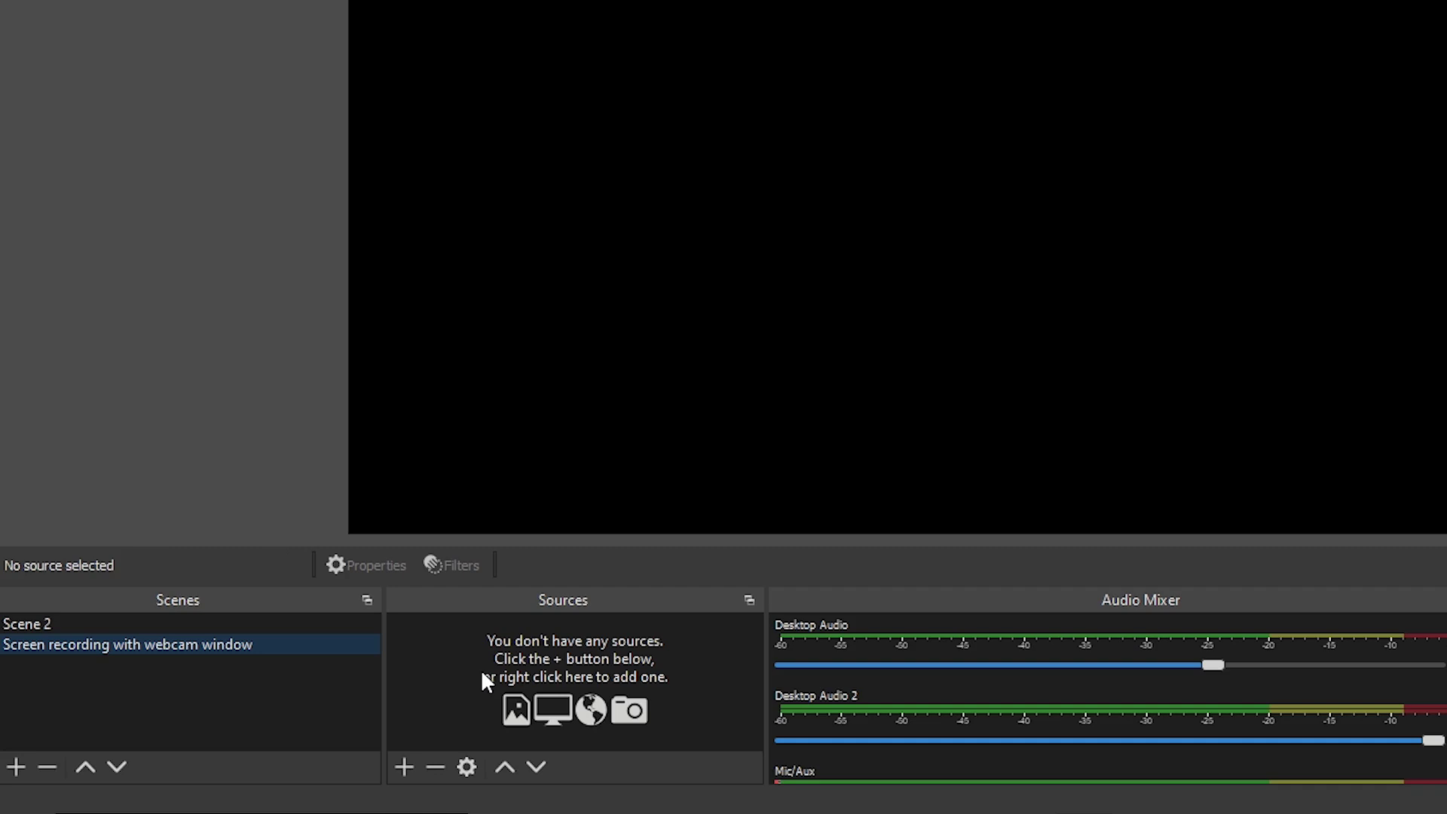
Try a new Window Capture source that captures the Illustrator window "FB Group Cover photo.pdf".
{"action": "left_click", "coordinate": [405, 767]}
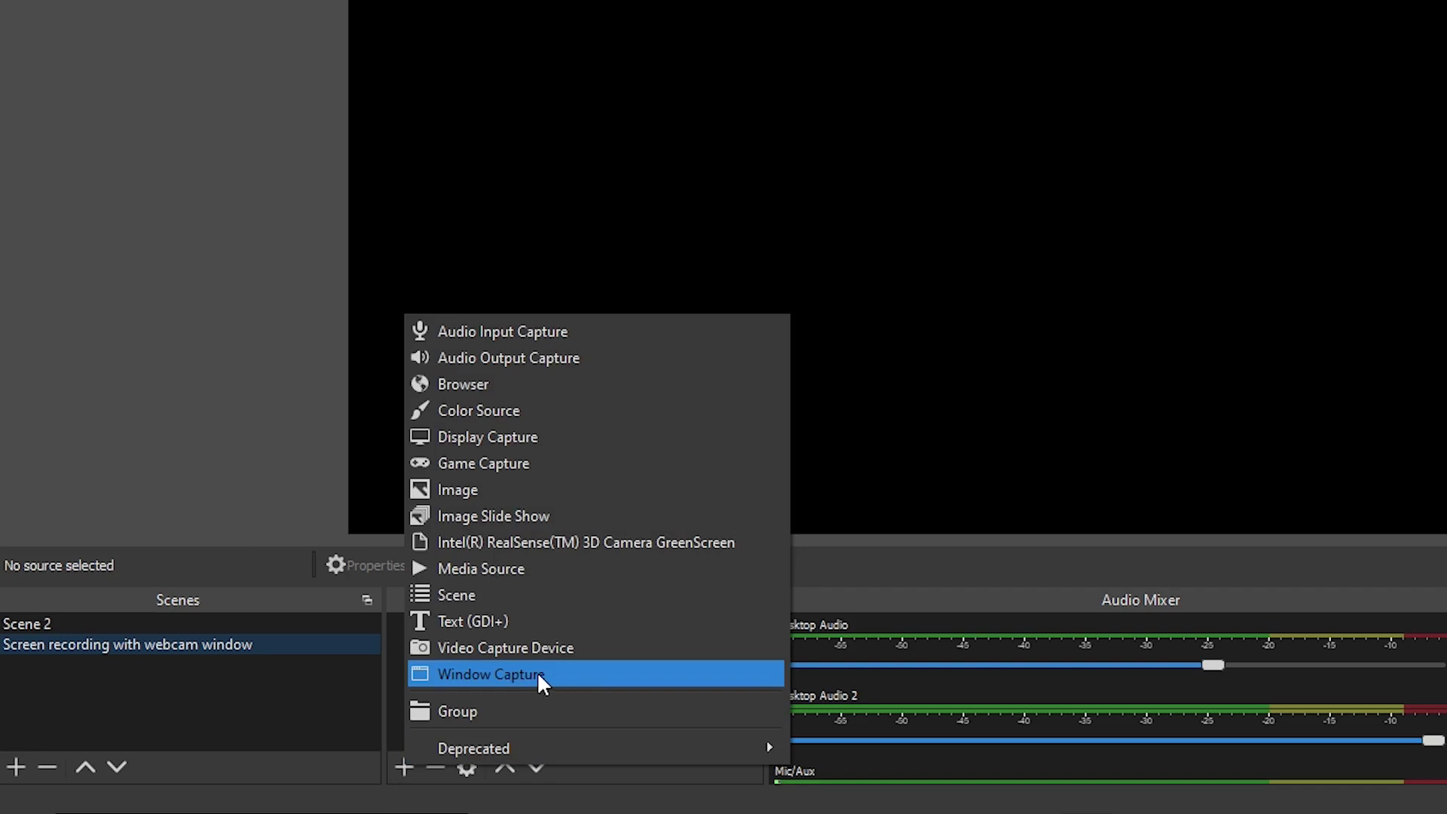
{"action": "left_click", "coordinate": [536, 673]}
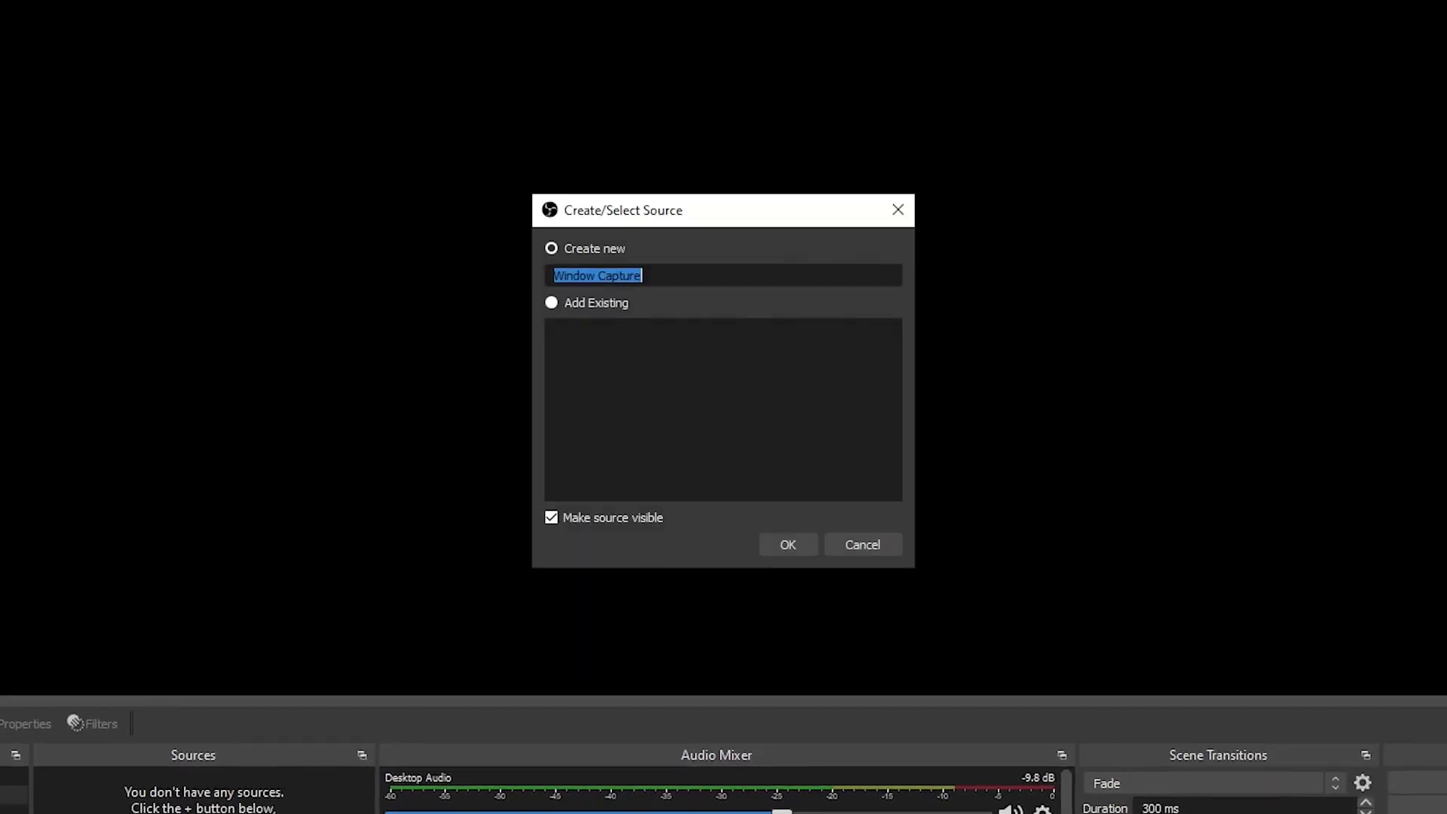
{"action": "left_click", "coordinate": [776, 547]}
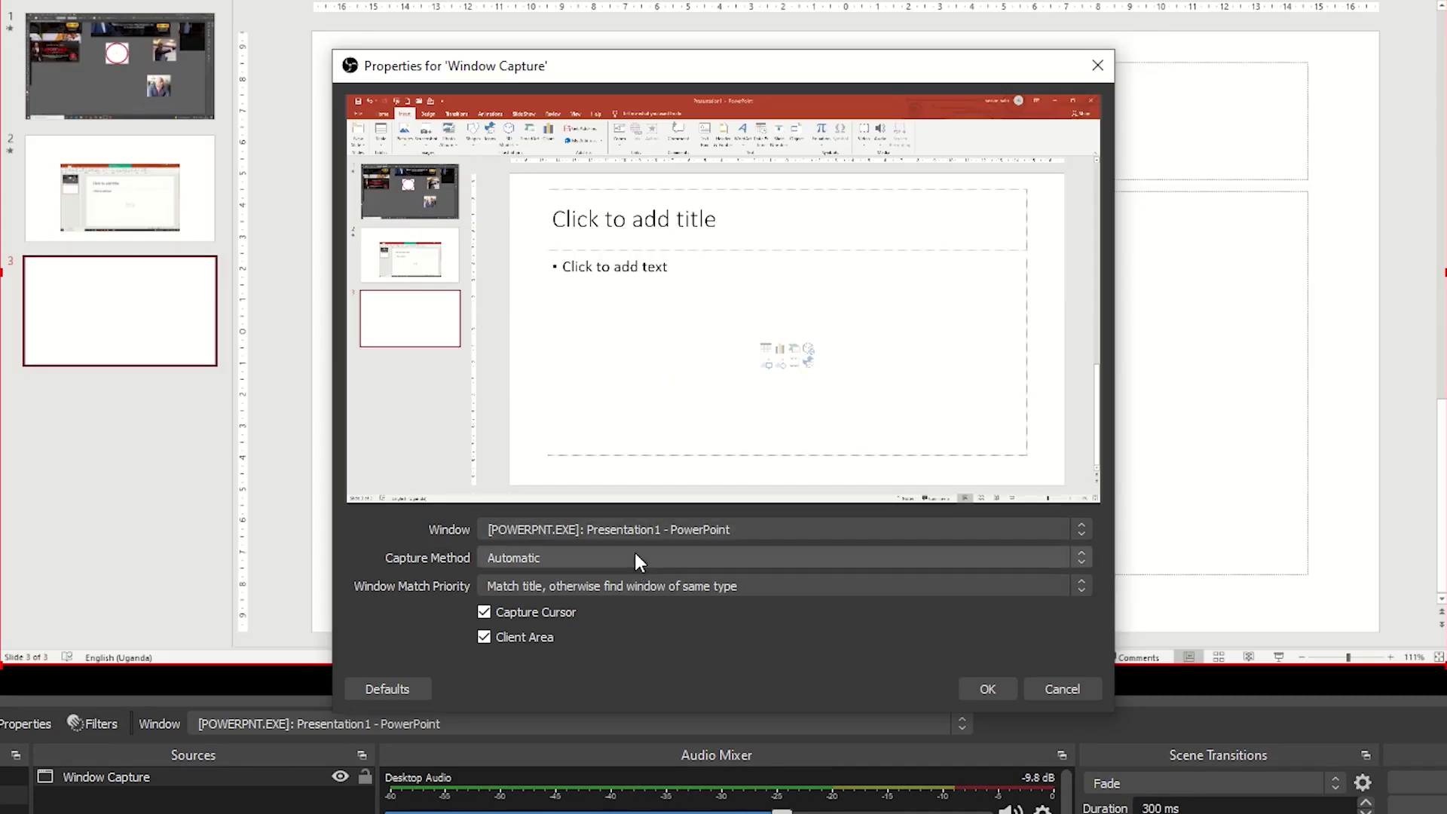
{"action": "left_click", "coordinate": [617, 528]}
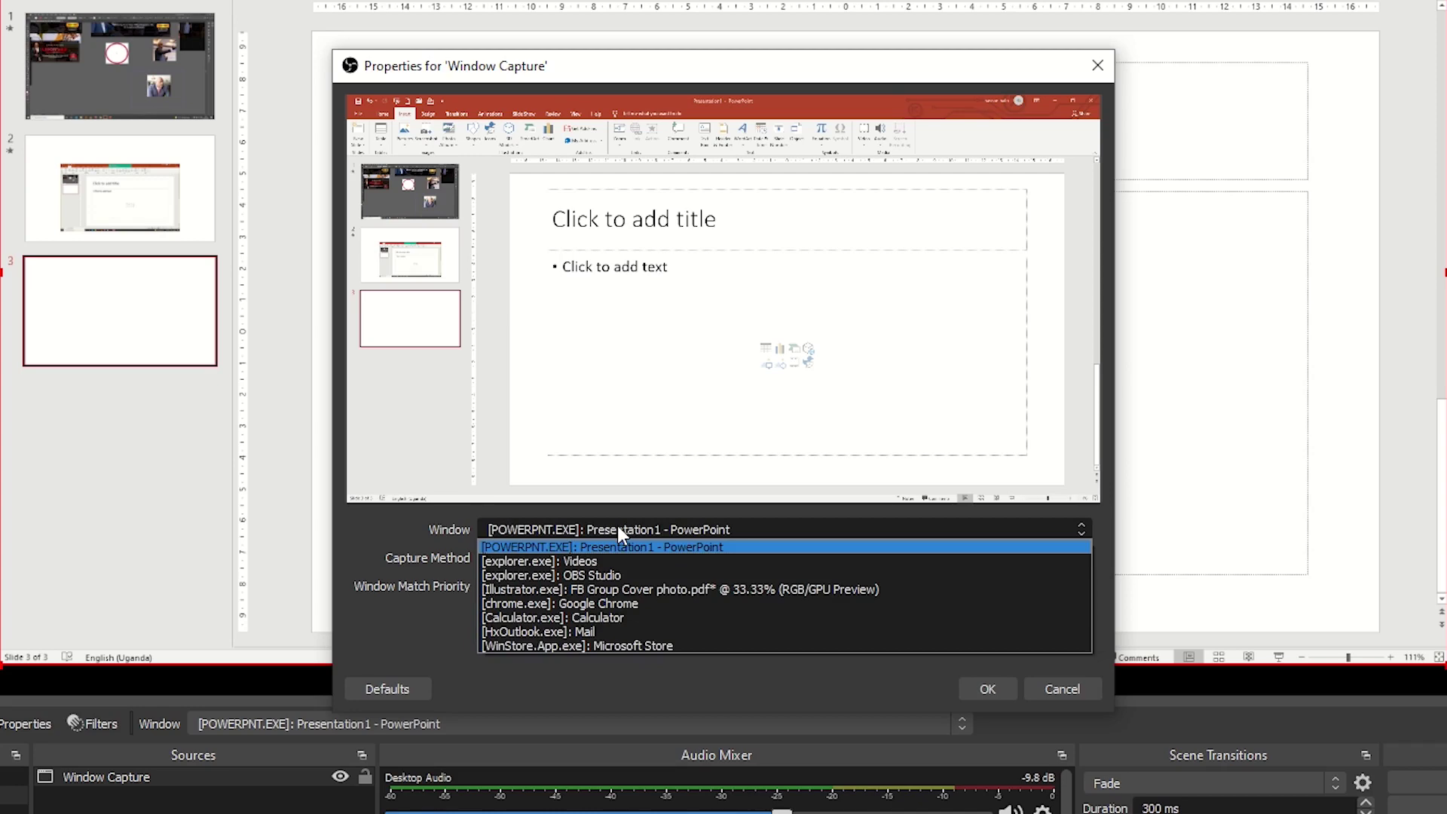
{"action": "left_click", "coordinate": [618, 589]}
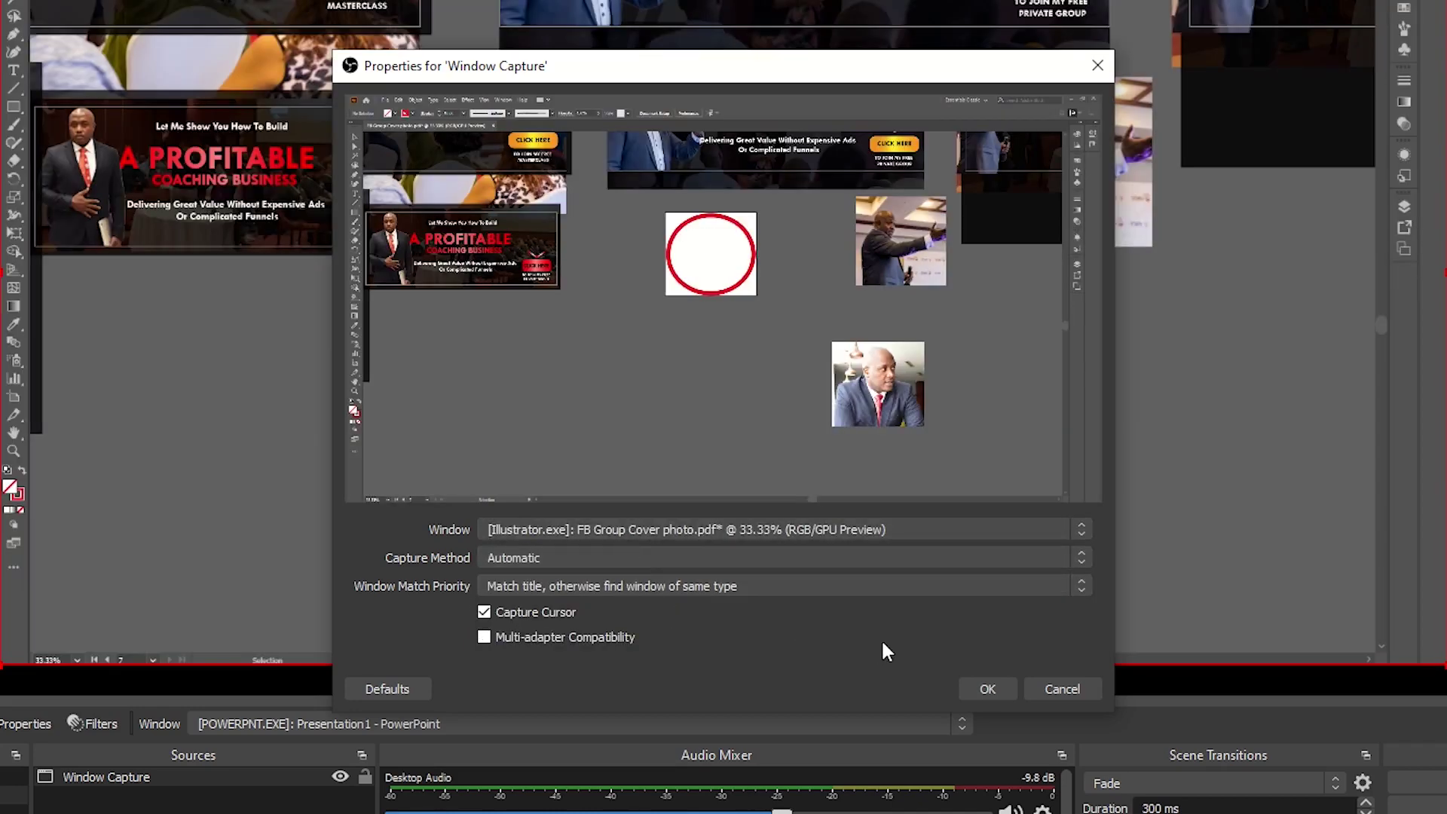
Cancel the capture properties and remove the Window Capture source from the scene.
{"action": "left_click", "coordinate": [1045, 682]}
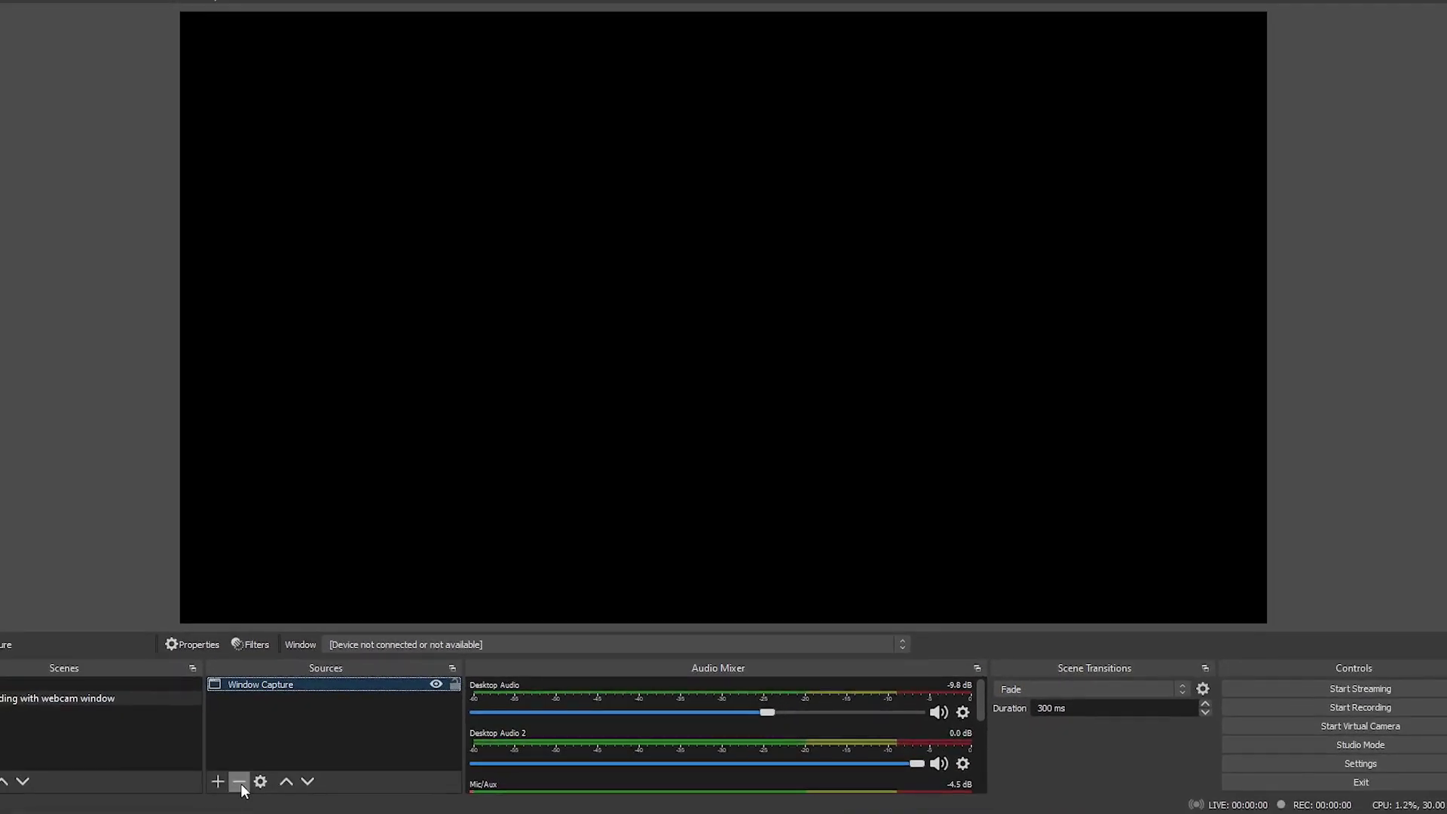
{"action": "left_click", "coordinate": [240, 781]}
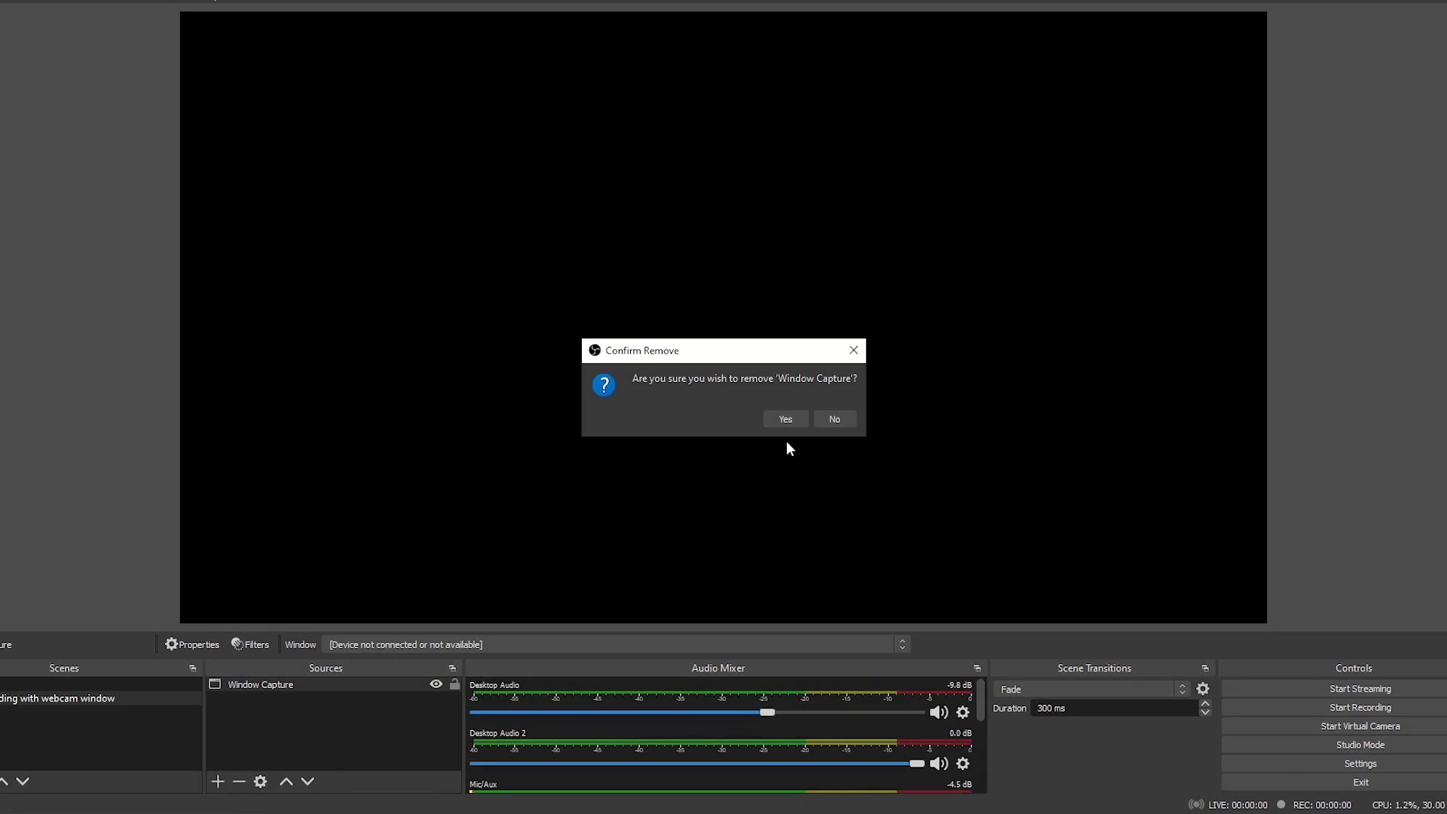
{"action": "left_click", "coordinate": [781, 419]}
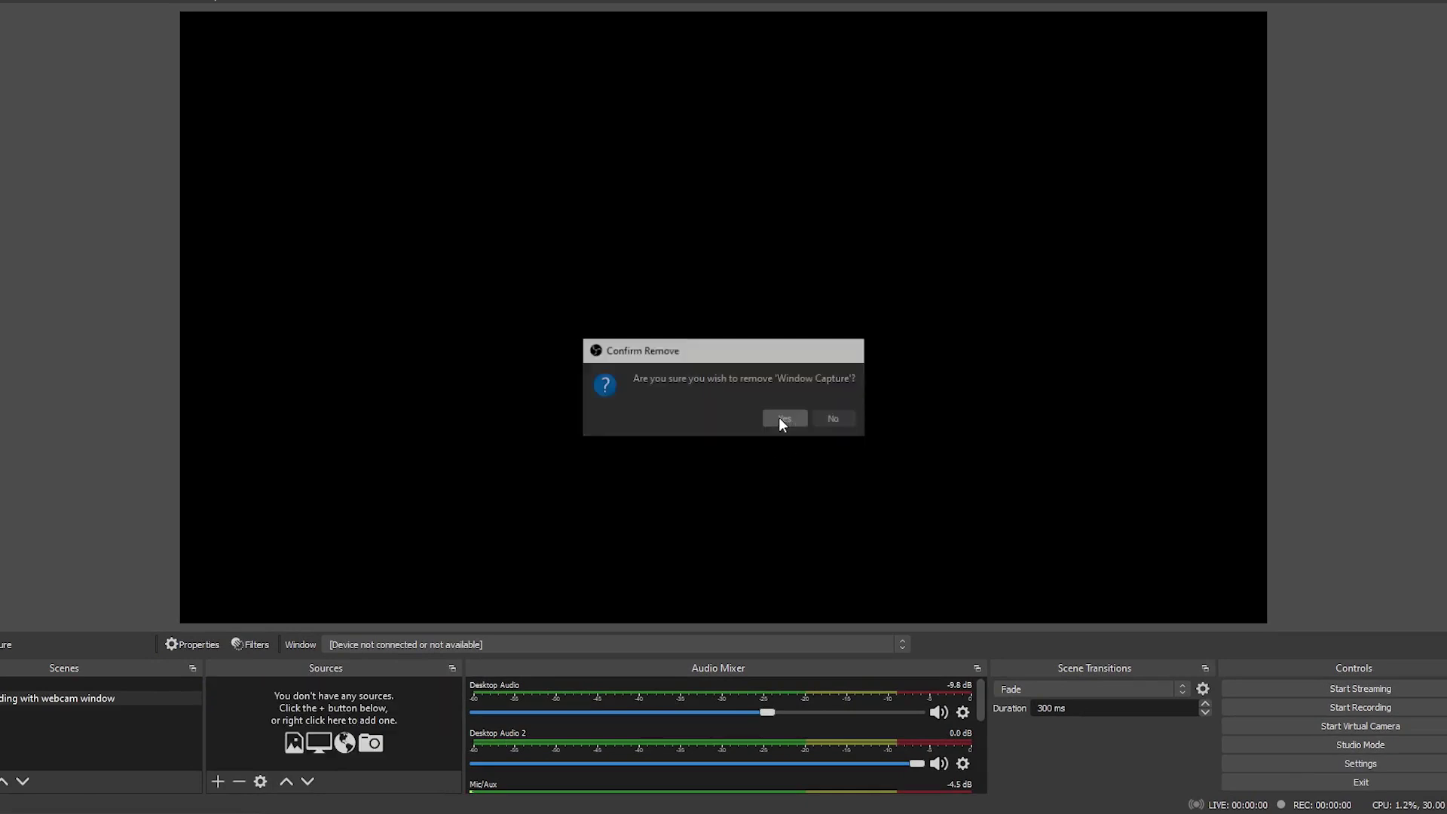
Add a Display Capture source named "screen recording" that captures Display 1, the primary monitor, with the cursor included.
{"action": "left_click", "coordinate": [218, 783]}
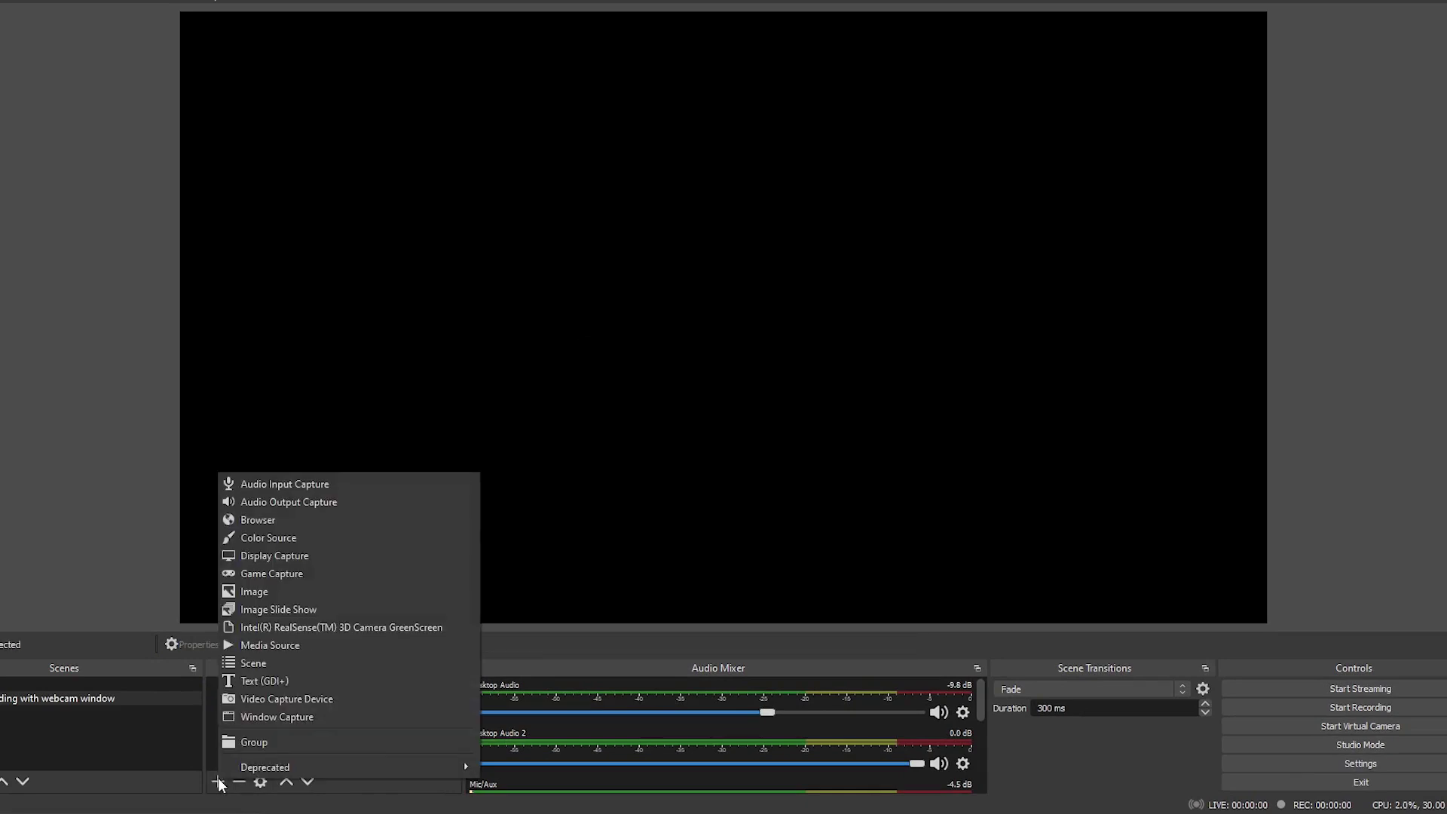
{"action": "left_click", "coordinate": [275, 555]}
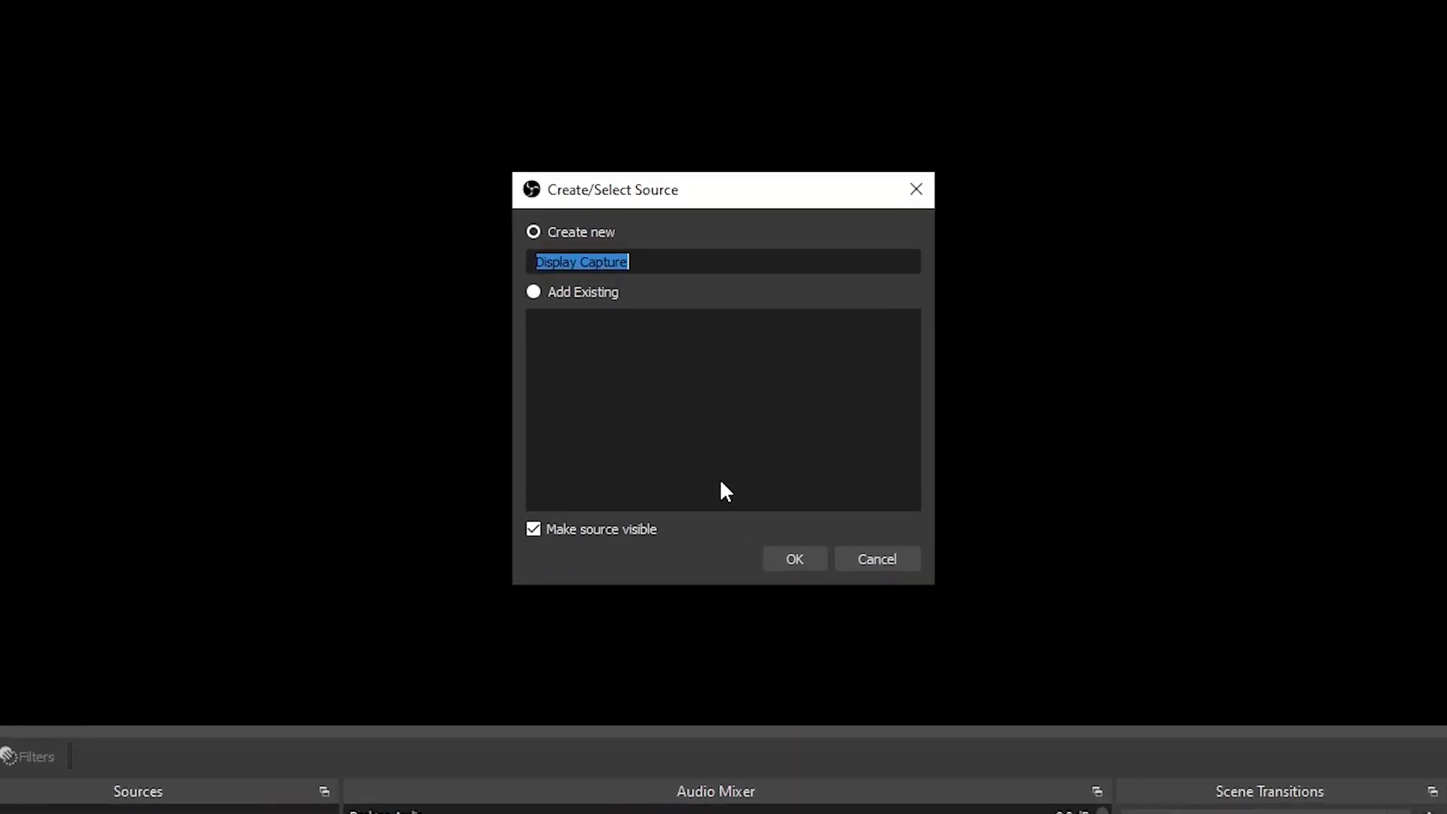
{"action": "type", "text": "scr"}
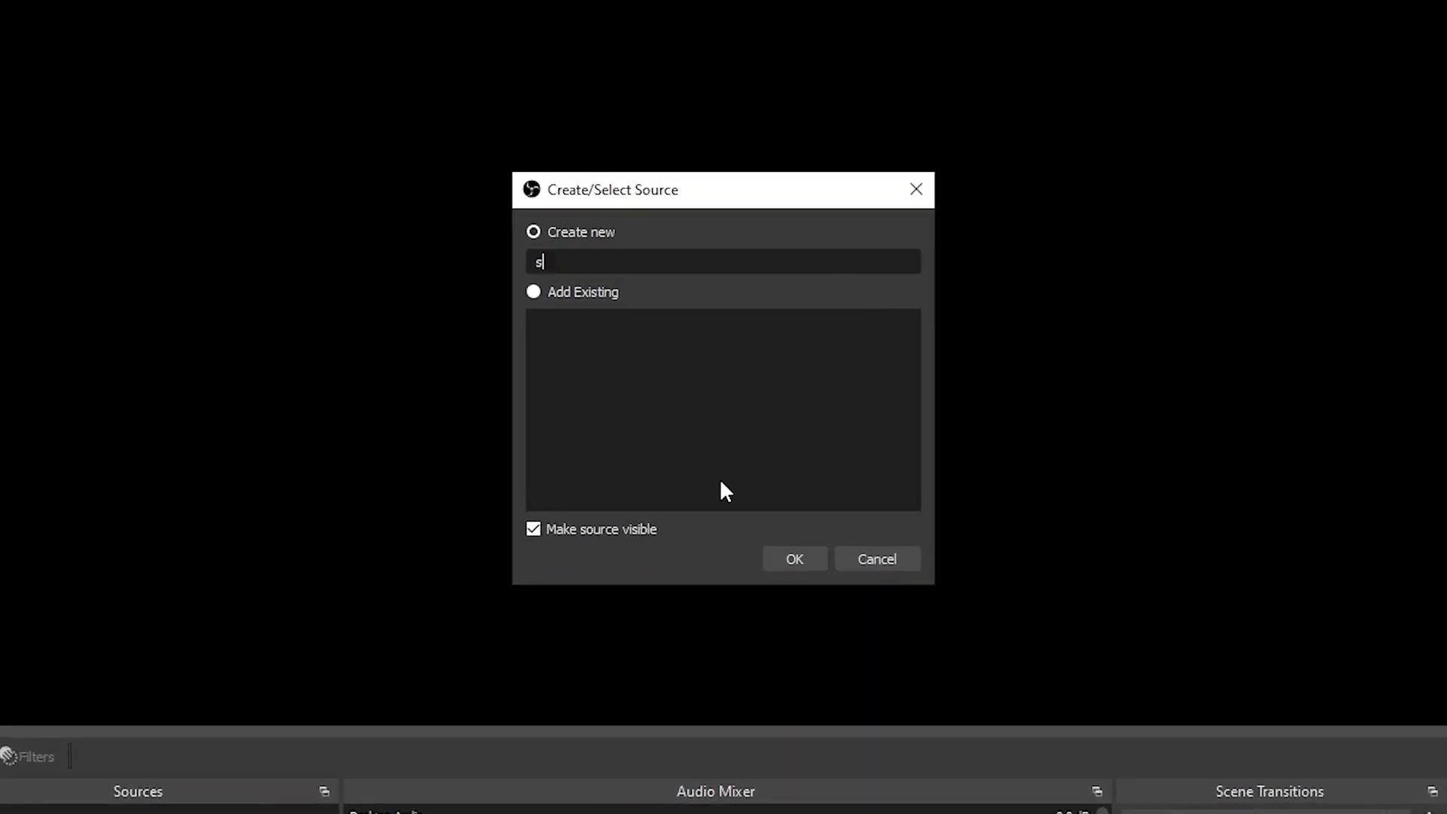
{"action": "type", "text": "een recording"}
{"action": "left_click", "coordinate": [788, 558]}
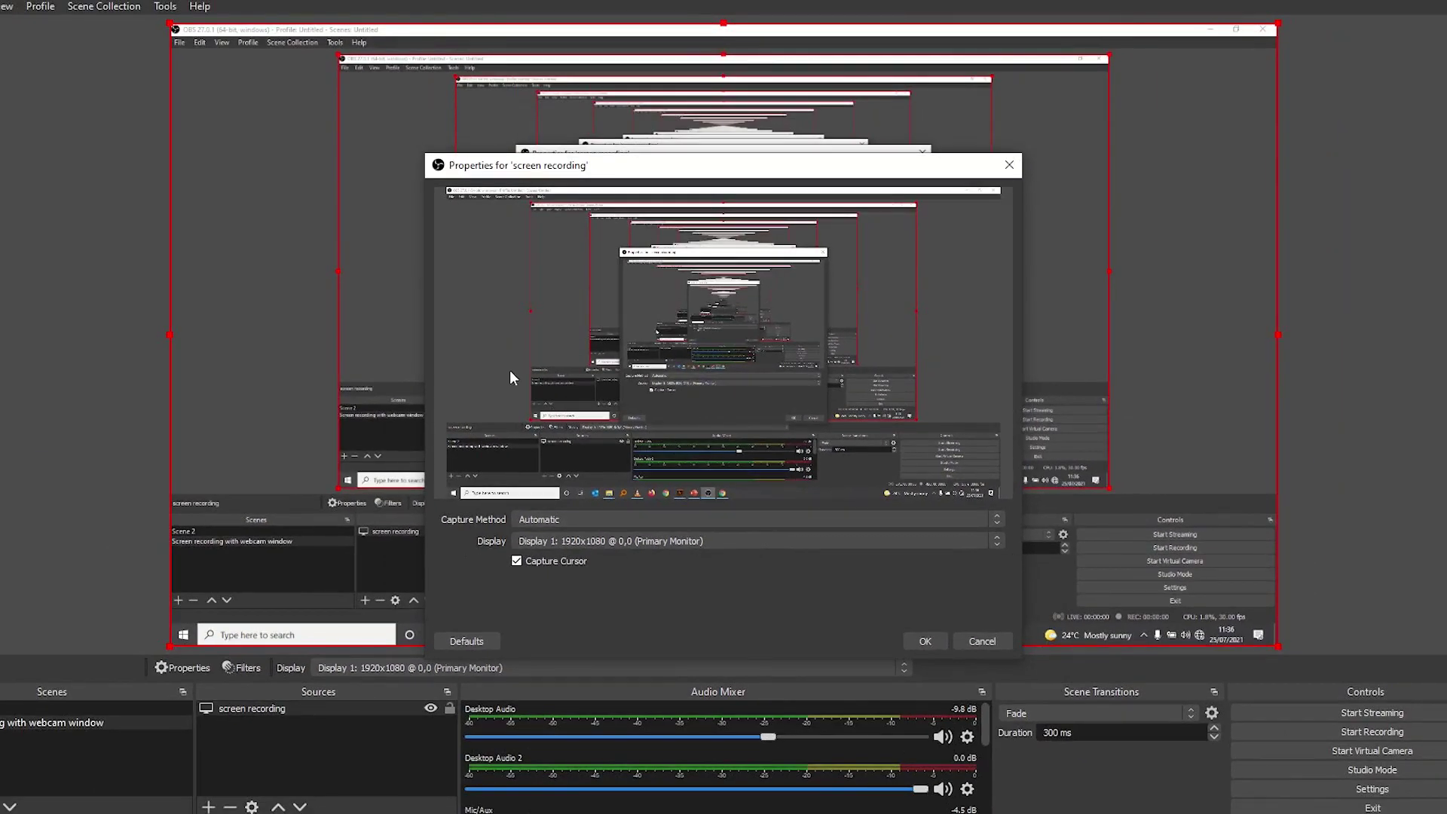
{"action": "left_click", "coordinate": [927, 640]}
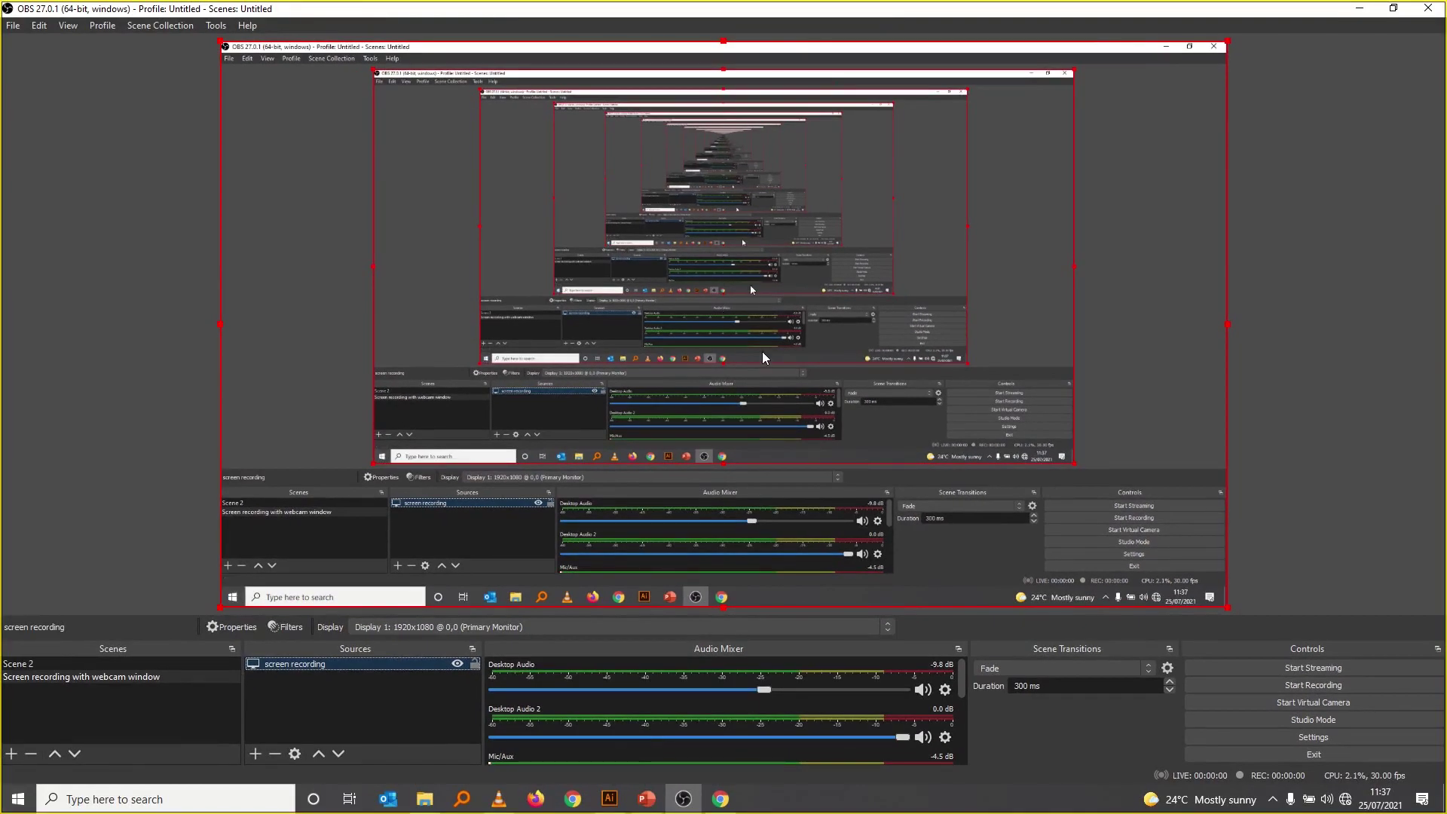
Search Windows for "obs" and open the file location of OBS Studio (64bit) in File Explorer.
{"action": "left_click", "coordinate": [424, 800]}
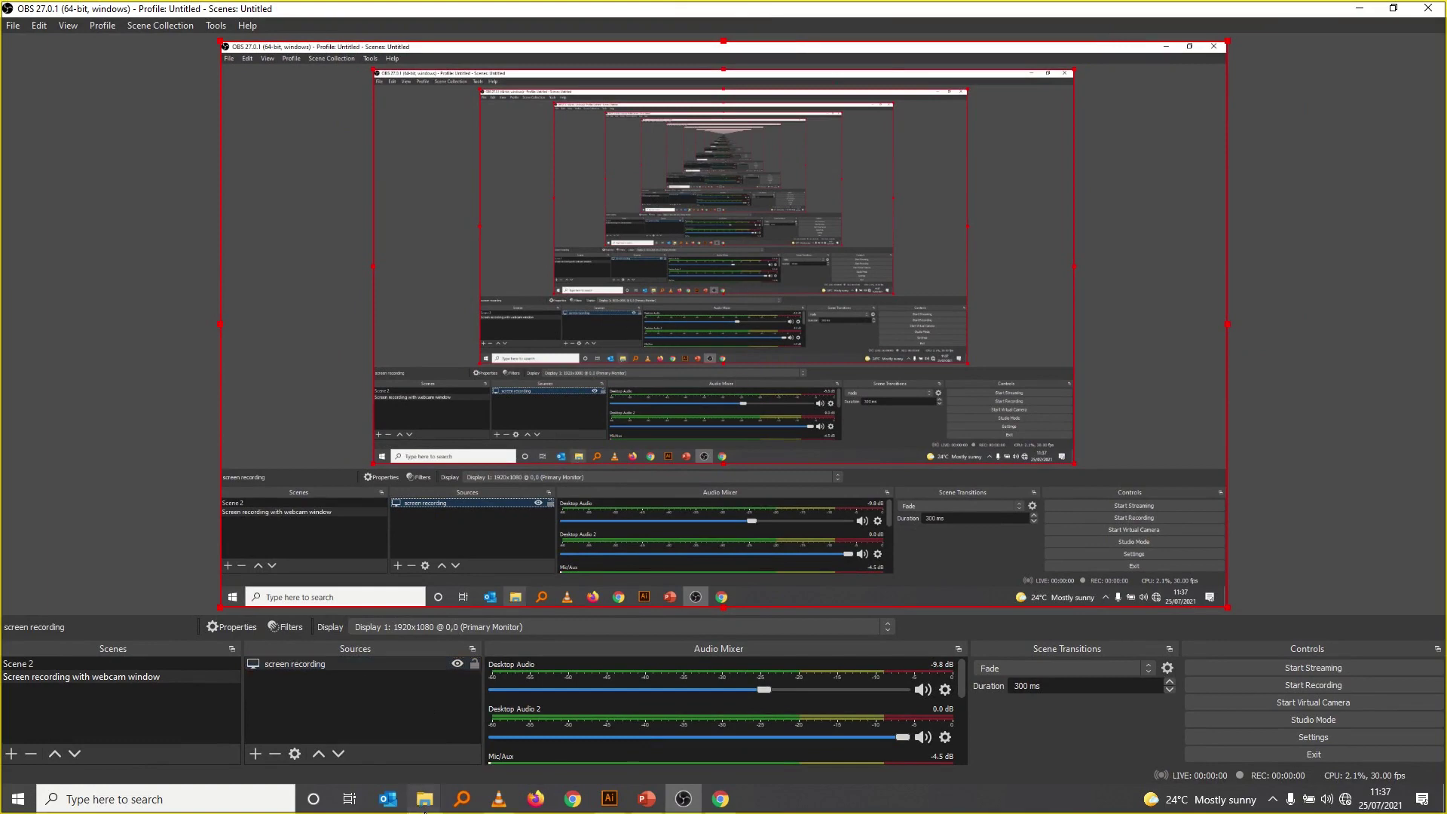
{"action": "left_click", "coordinate": [502, 727]}
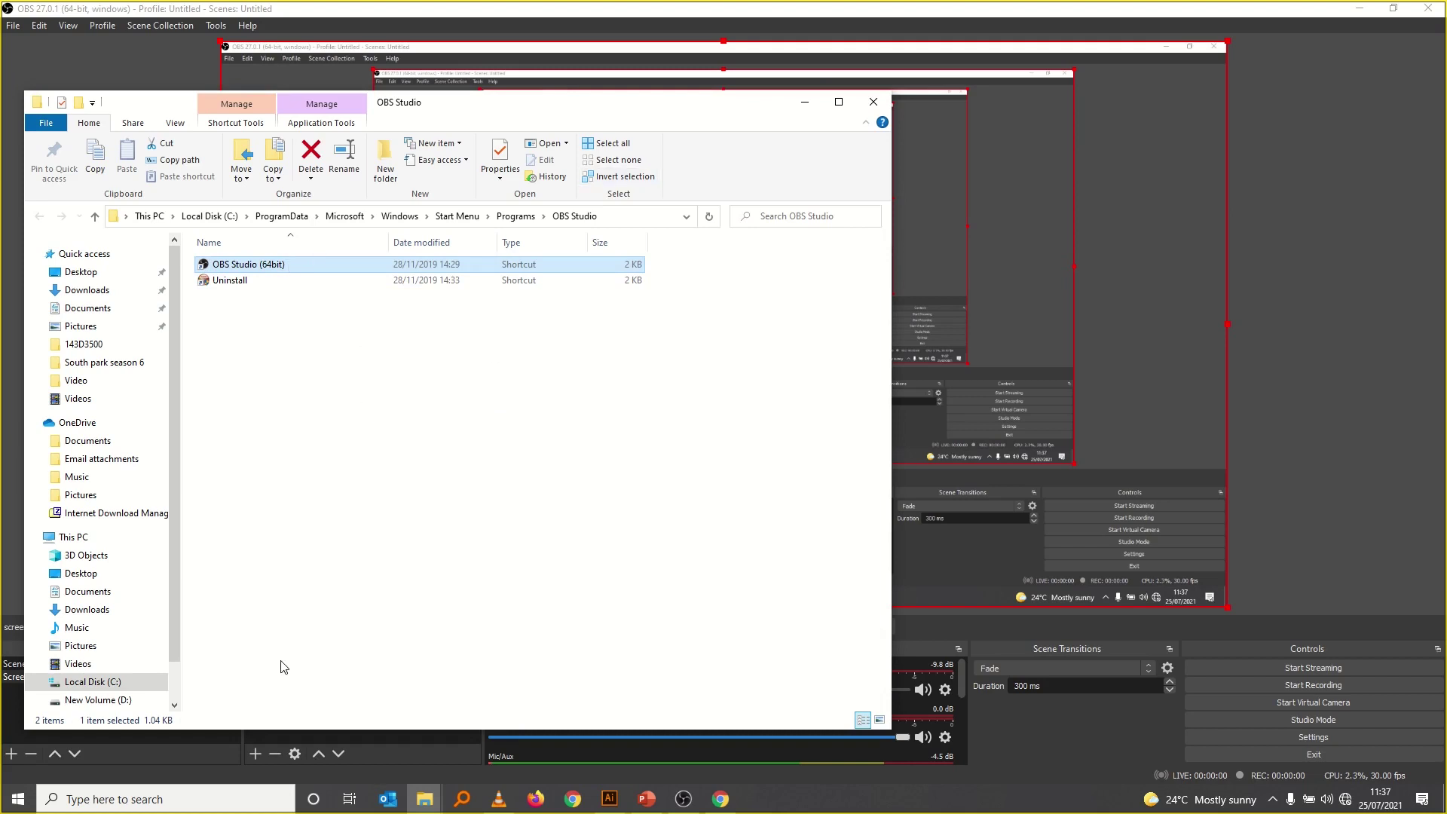
{"action": "left_click", "coordinate": [7, 802]}
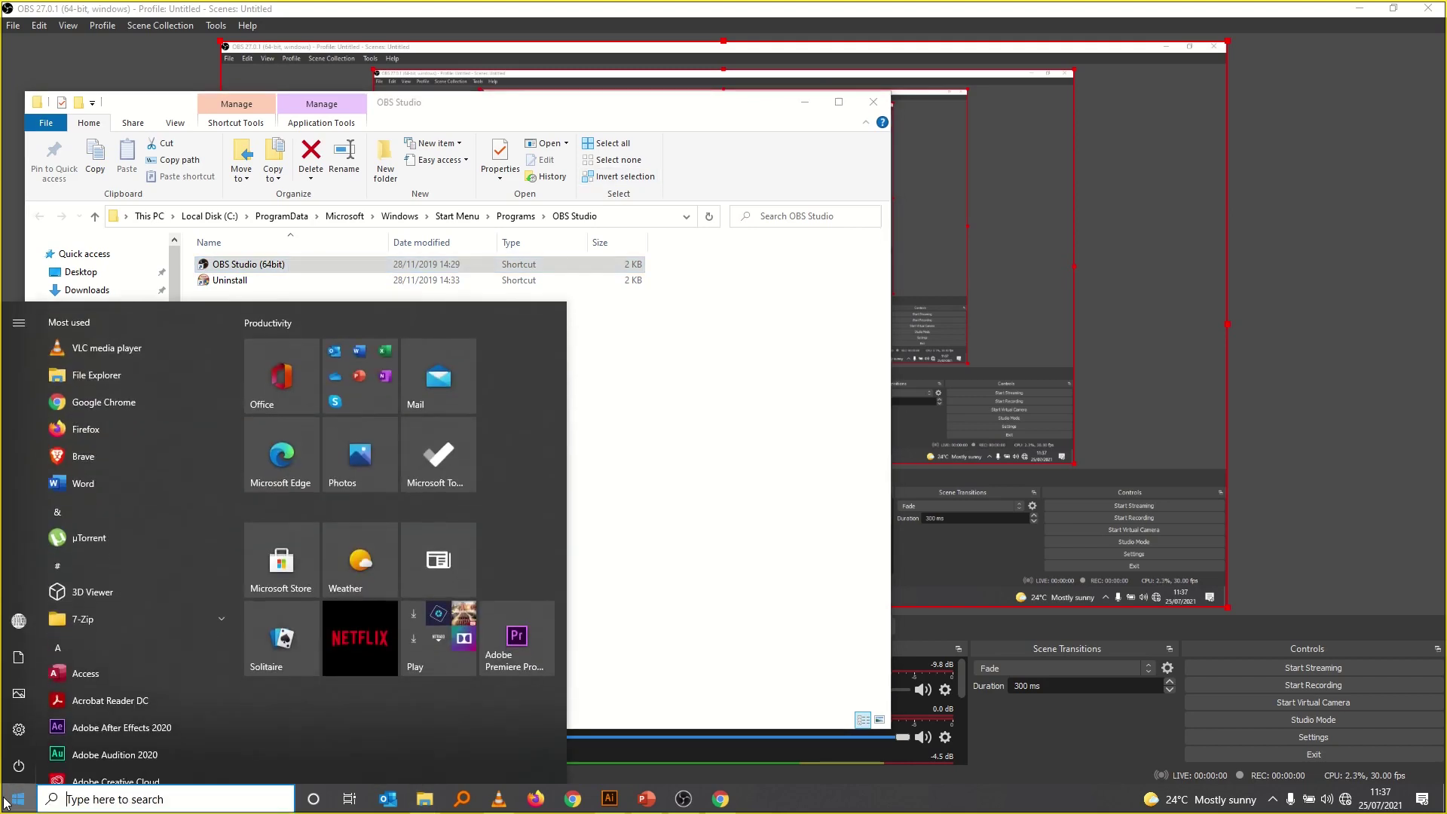
{"action": "left_click", "coordinate": [115, 799]}
{"action": "type", "text": "obs"}
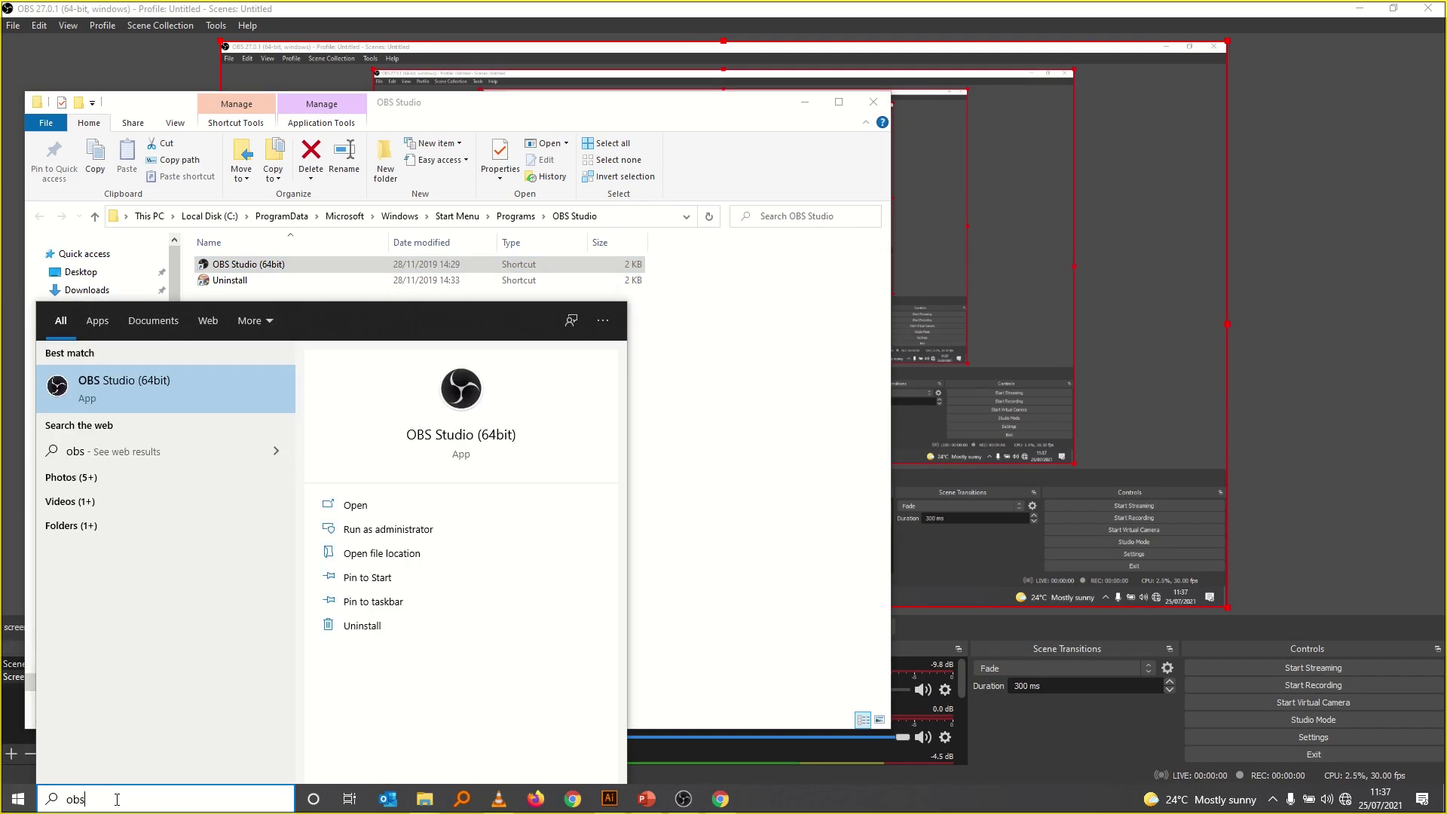
{"action": "left_click", "coordinate": [384, 556]}
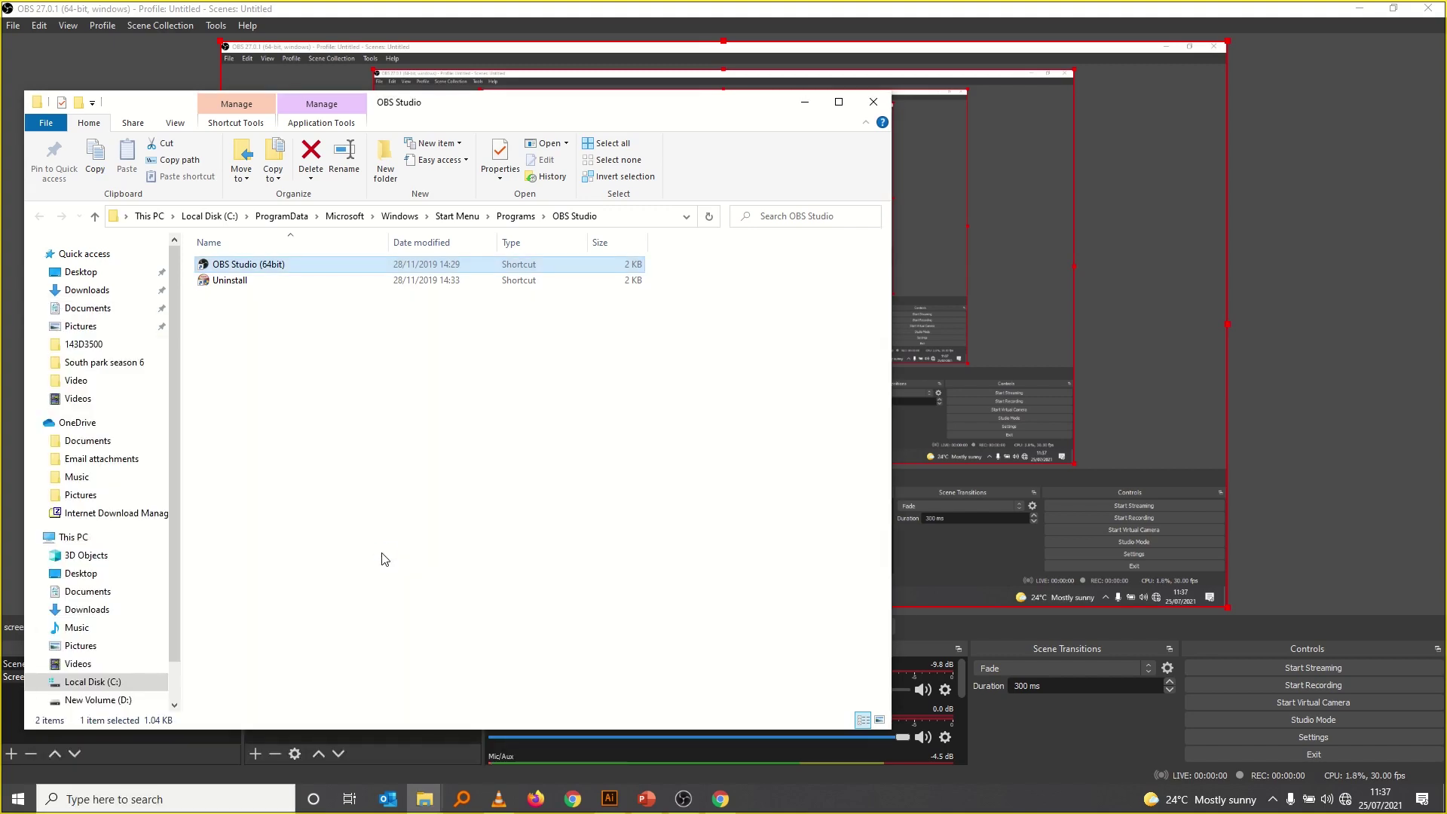
Inspect the graphics processor choices for running the OBS Studio (64bit) shortcut, then return to OBS.
{"action": "left_click", "coordinate": [320, 528]}
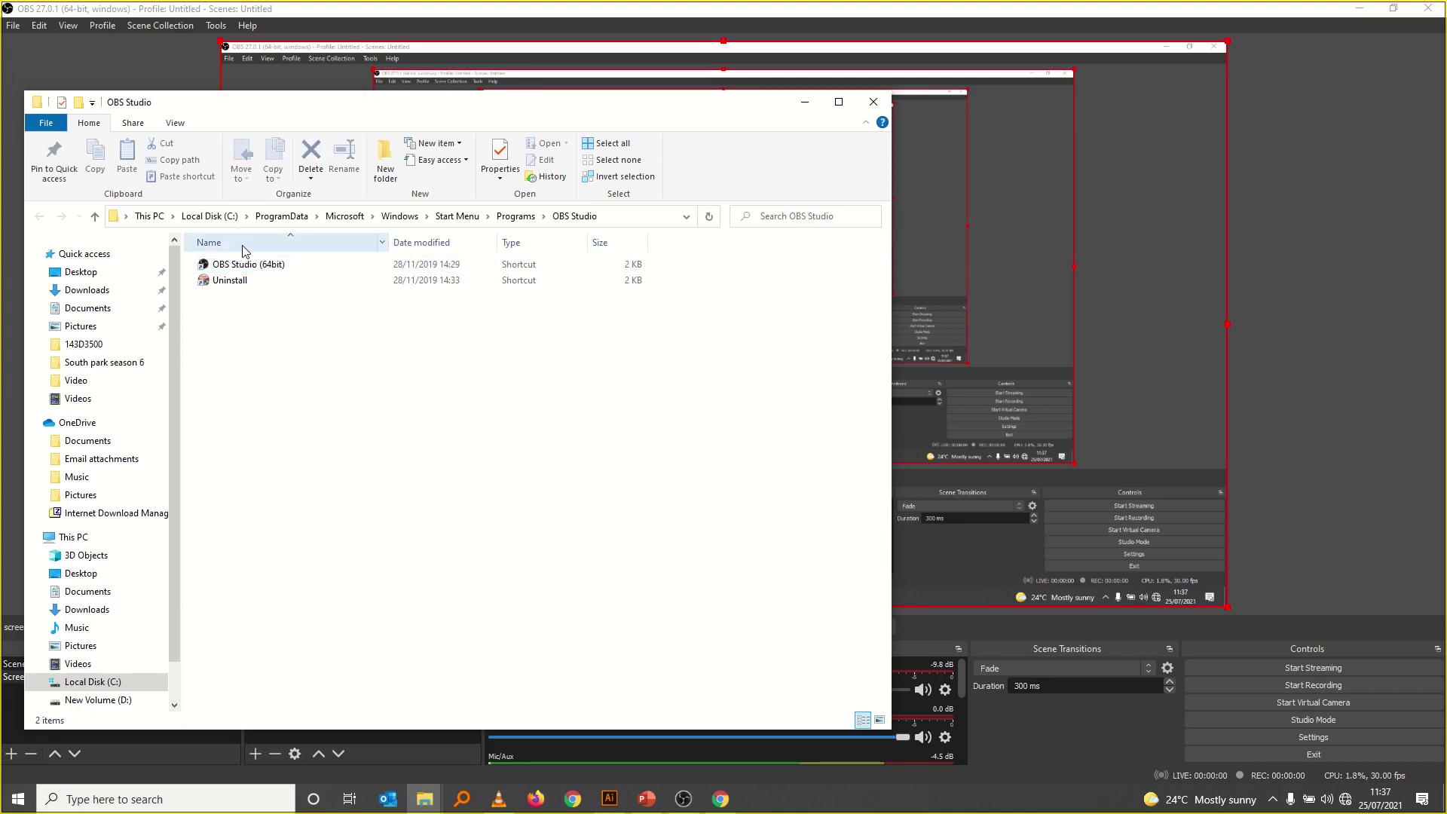
{"action": "left_click", "coordinate": [248, 267]}
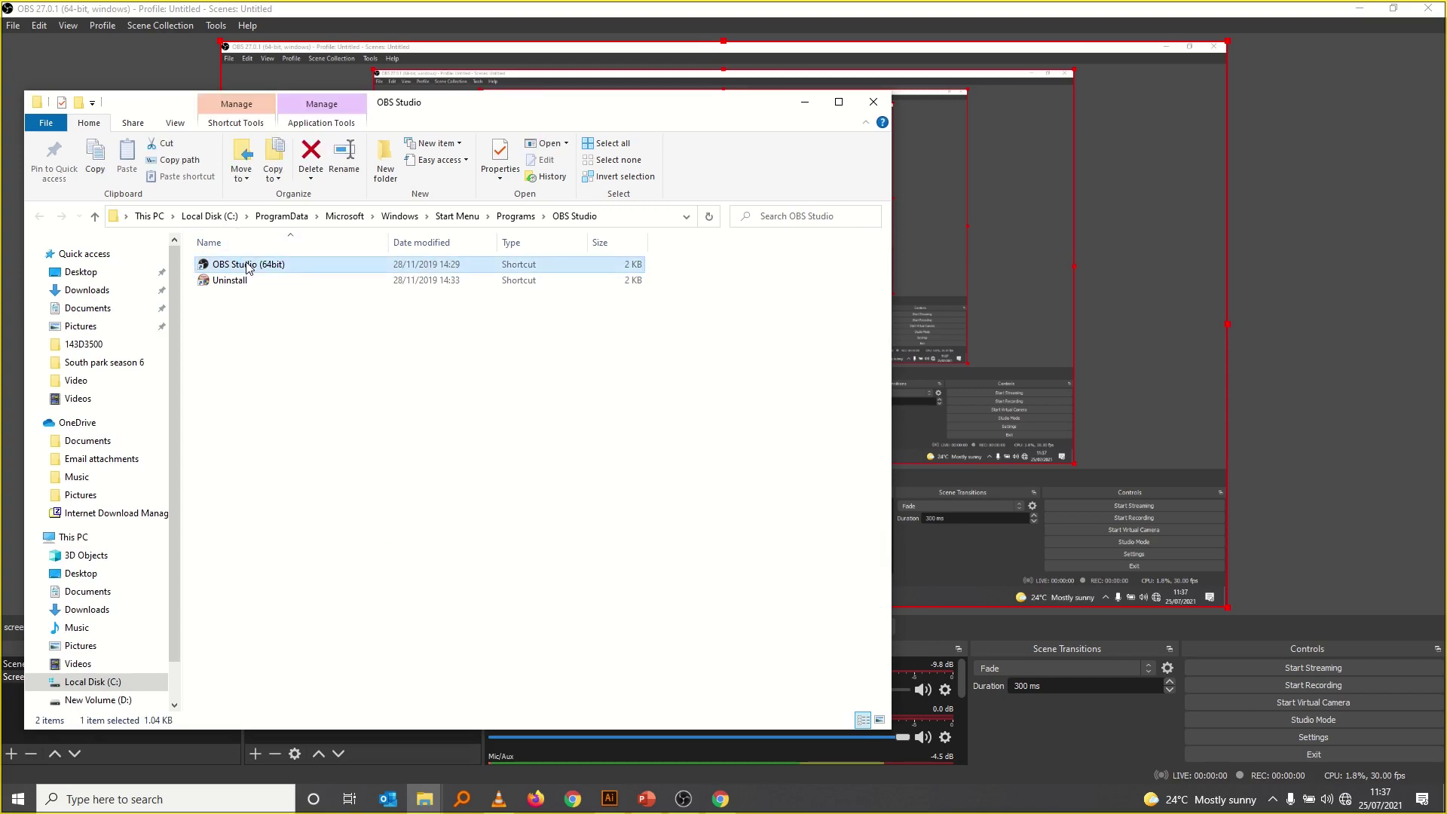
{"action": "right_click", "coordinate": [249, 267]}
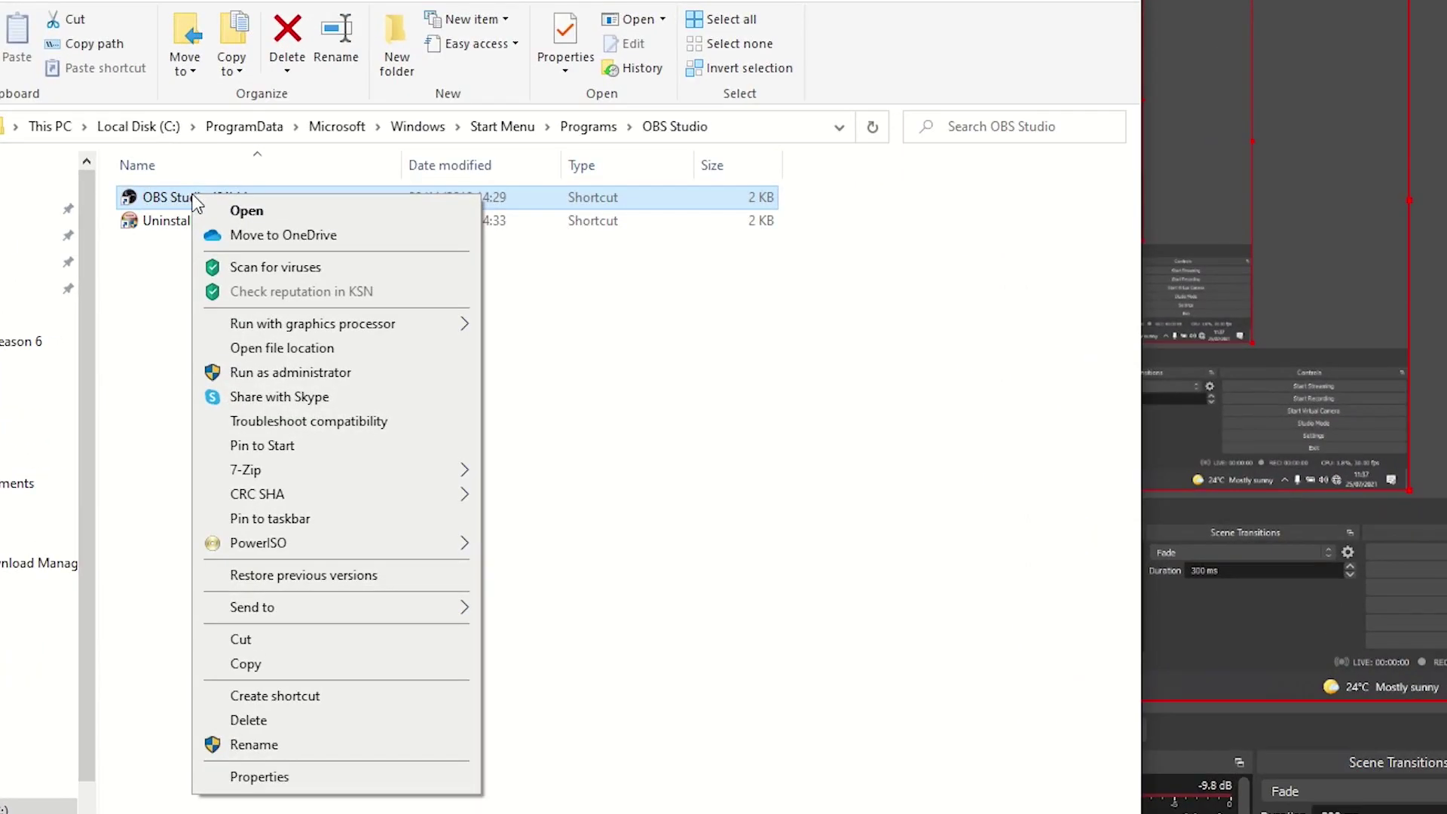
{"action": "mouse_move", "coordinate": [334, 330]}
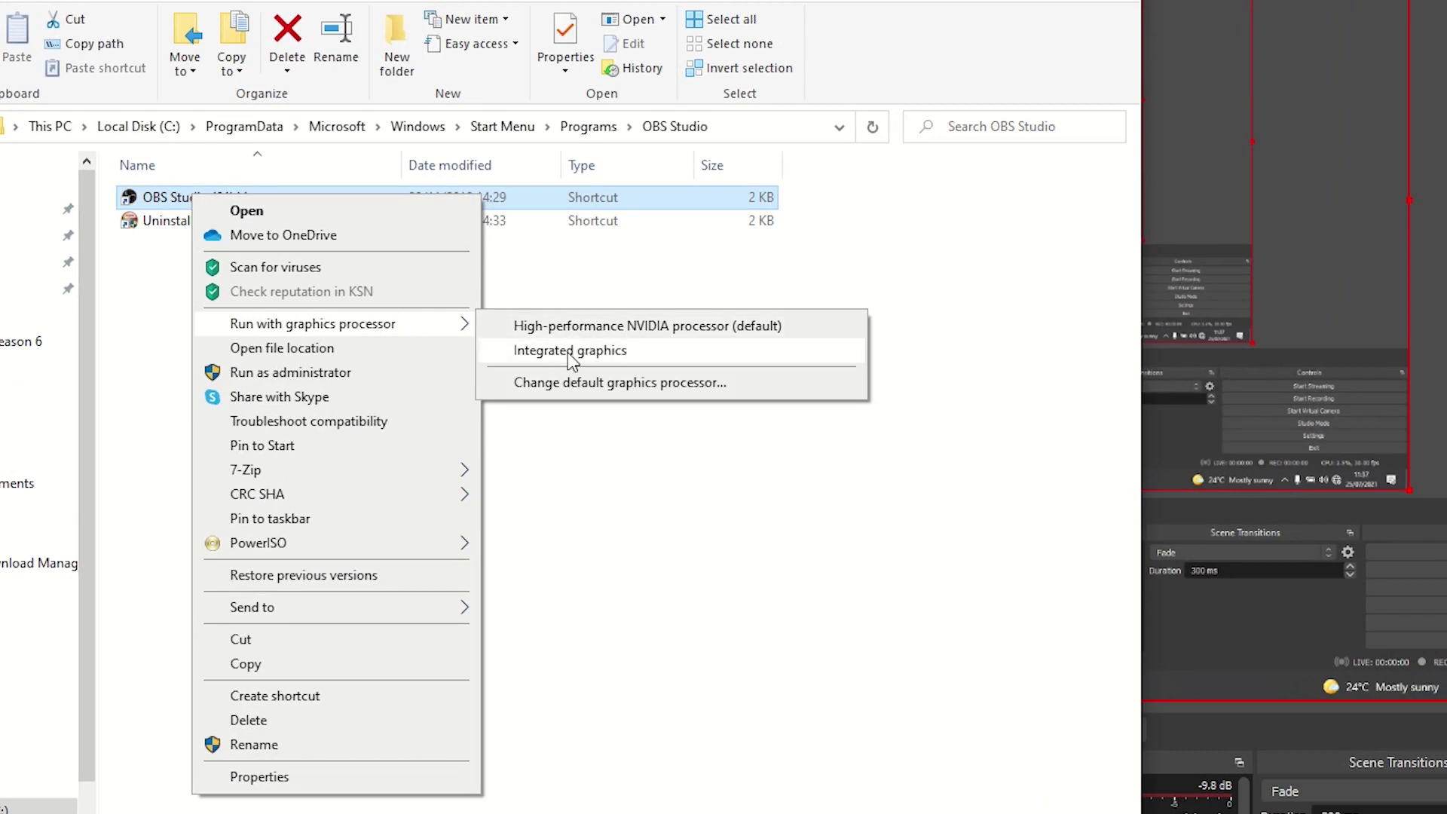
{"action": "left_click", "coordinate": [709, 607]}
{"action": "left_click", "coordinate": [1310, 83]}
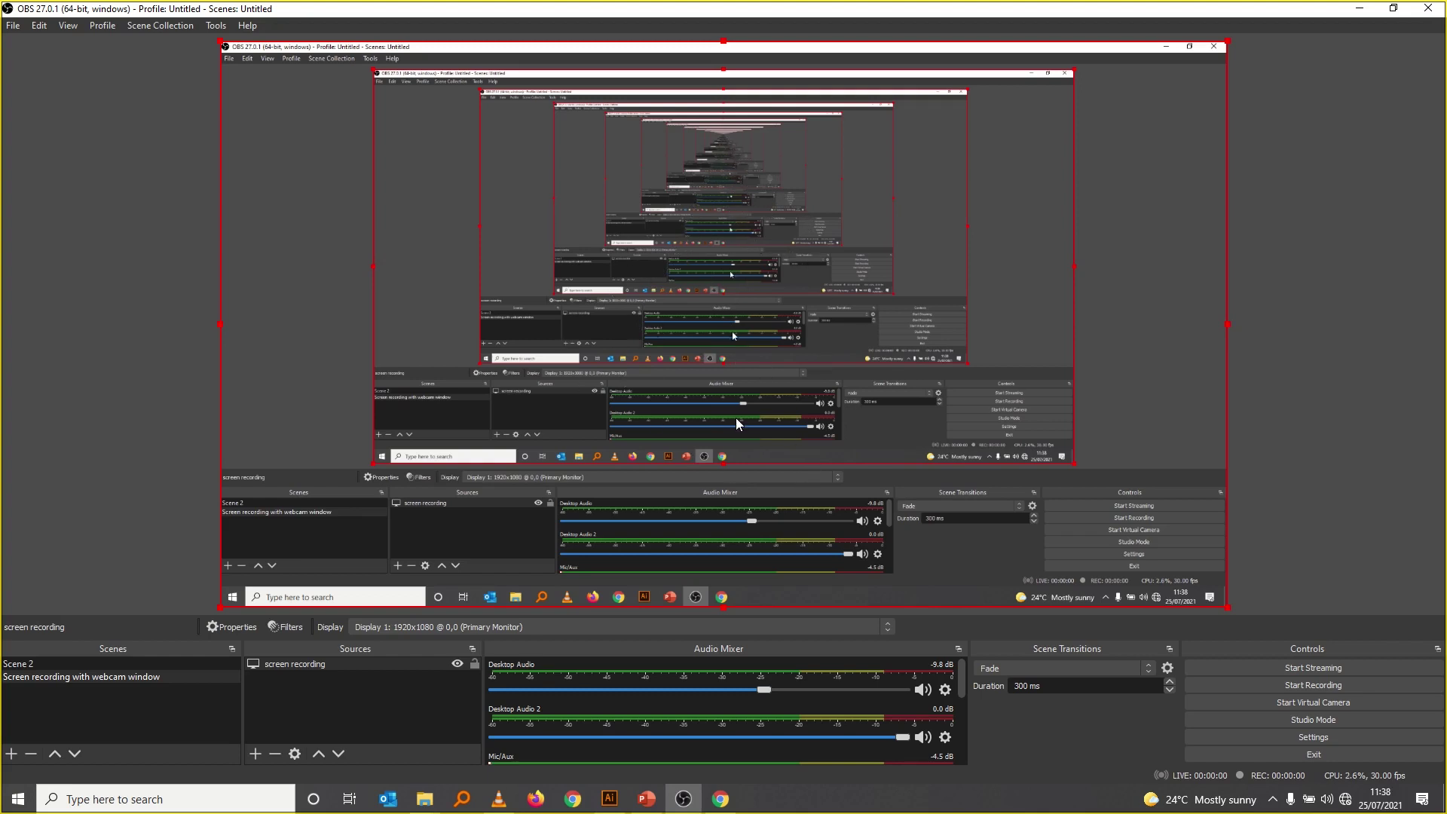
Add a Video Capture Device source named "webcam" that uses the Lenovo EasyCamera with its default settings.
{"action": "left_click", "coordinate": [361, 724]}
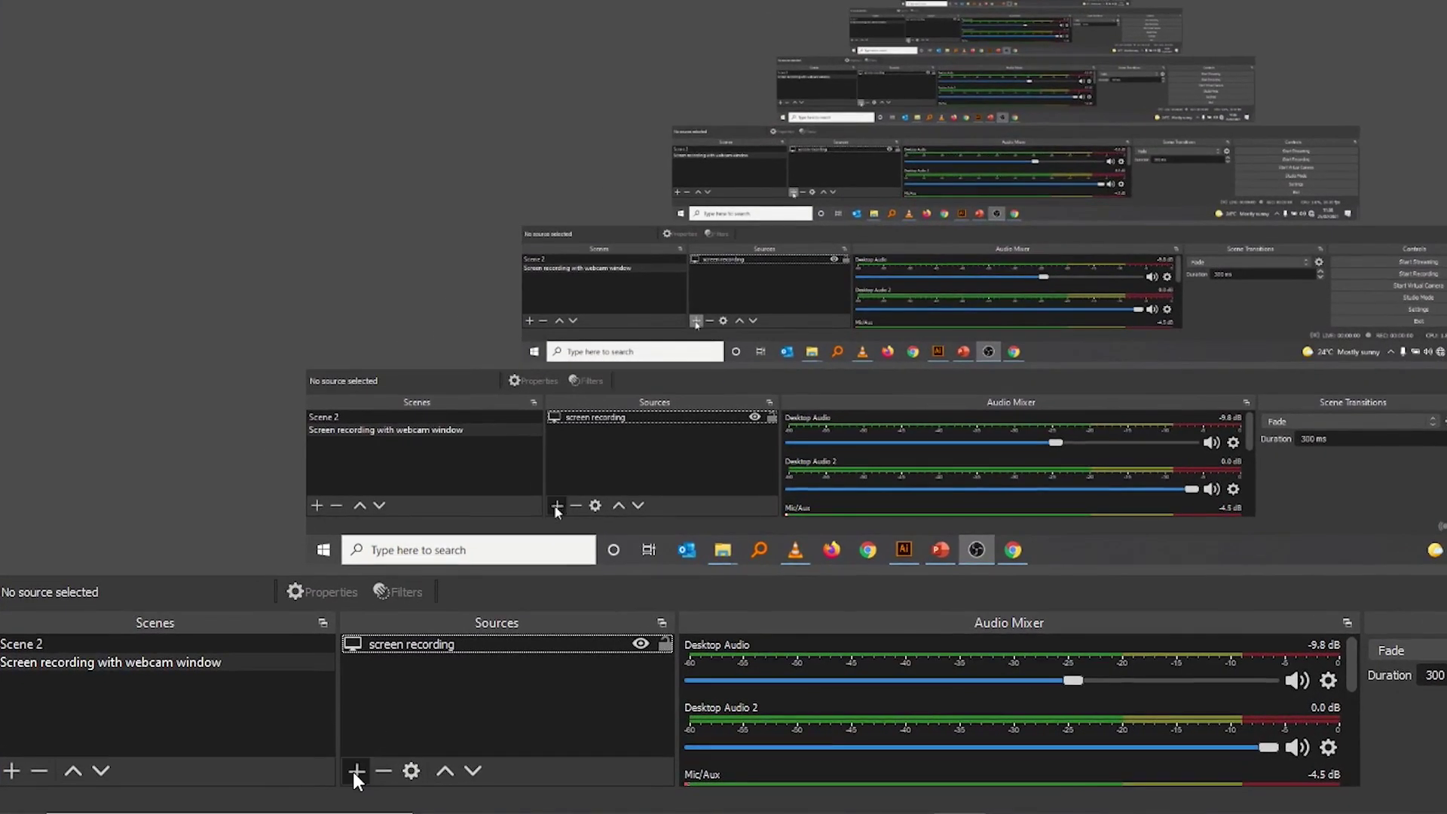
{"action": "left_click", "coordinate": [319, 762]}
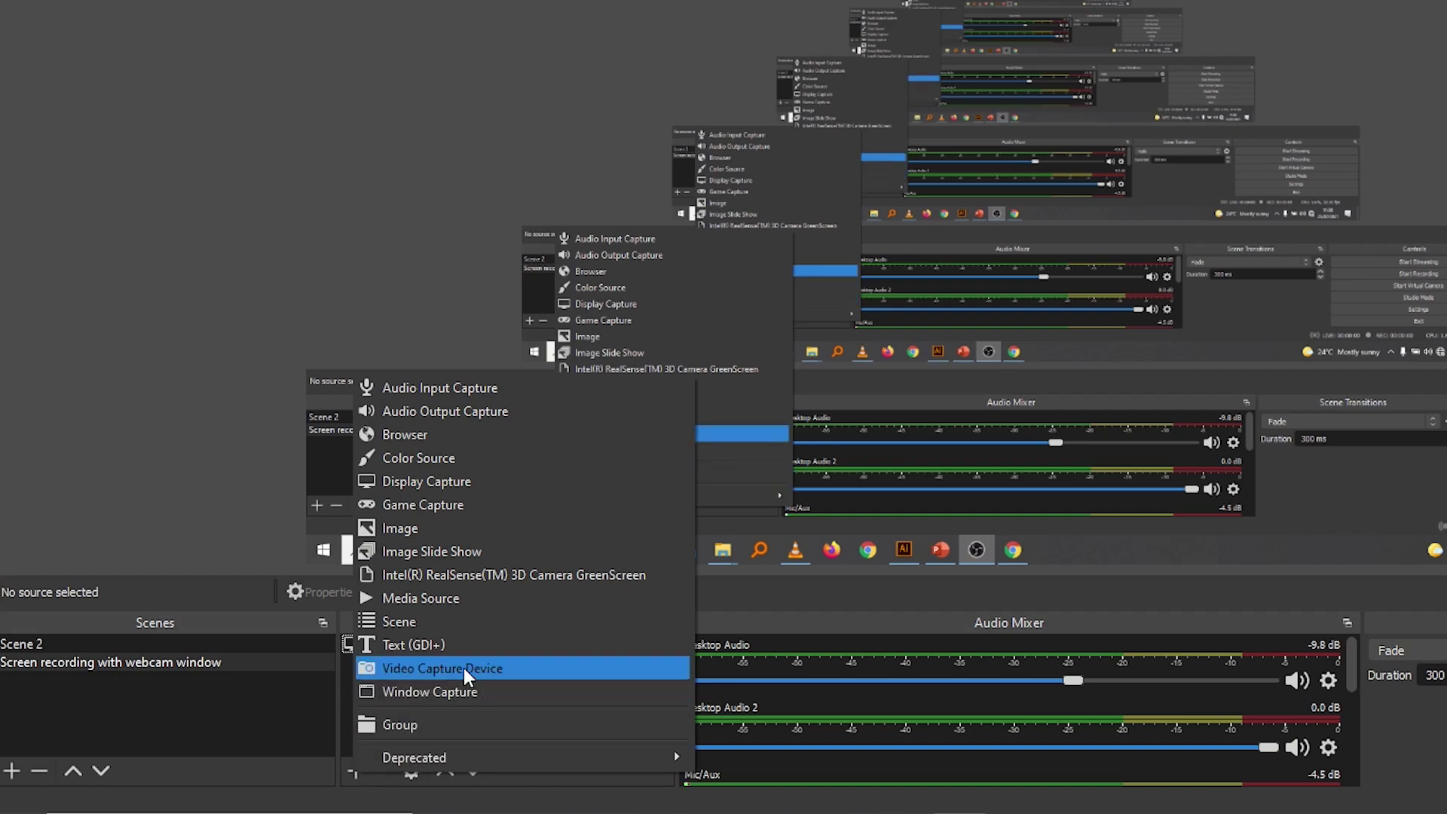
{"action": "left_click", "coordinate": [435, 666]}
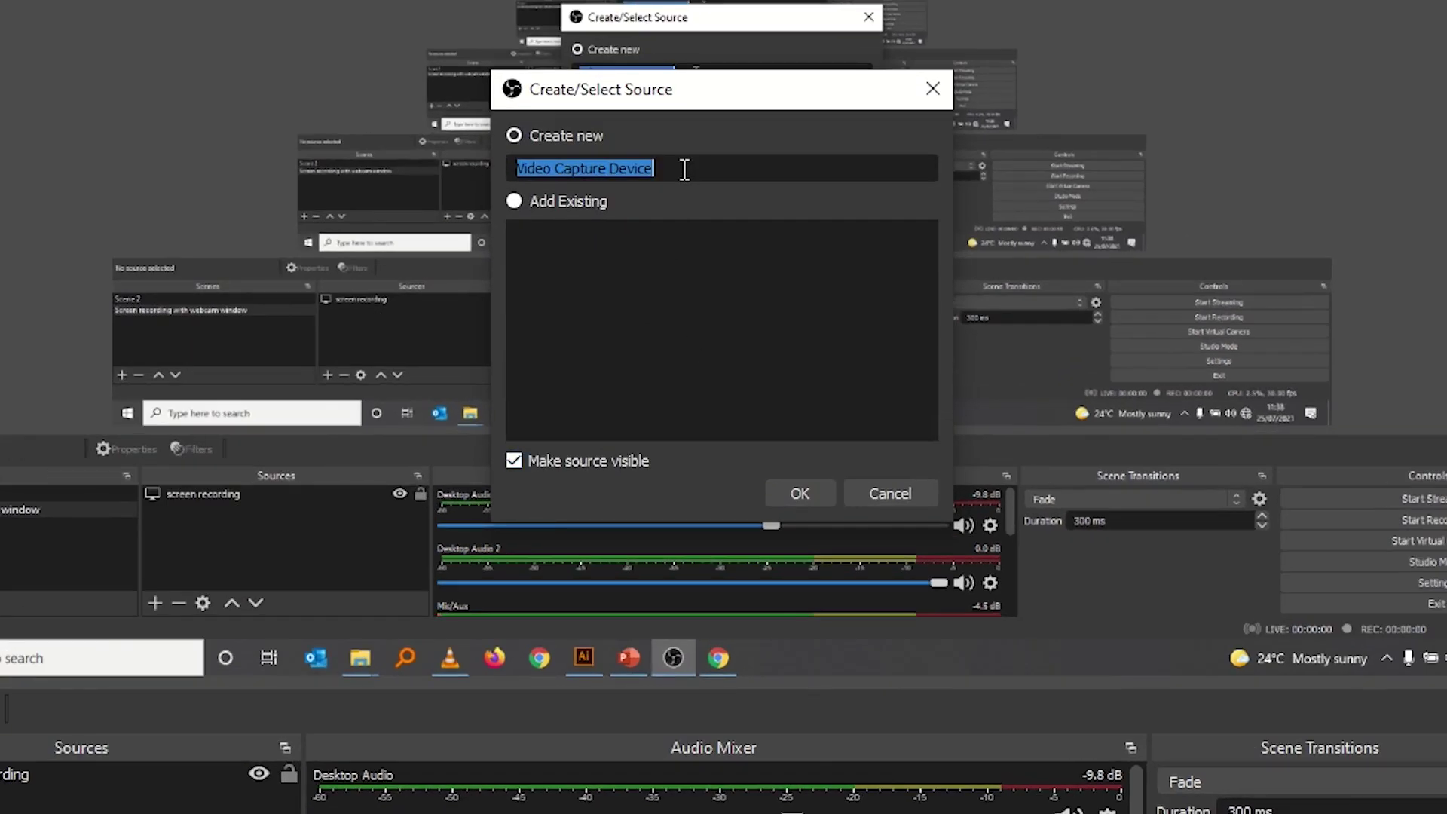
{"action": "type", "text": "webcam"}
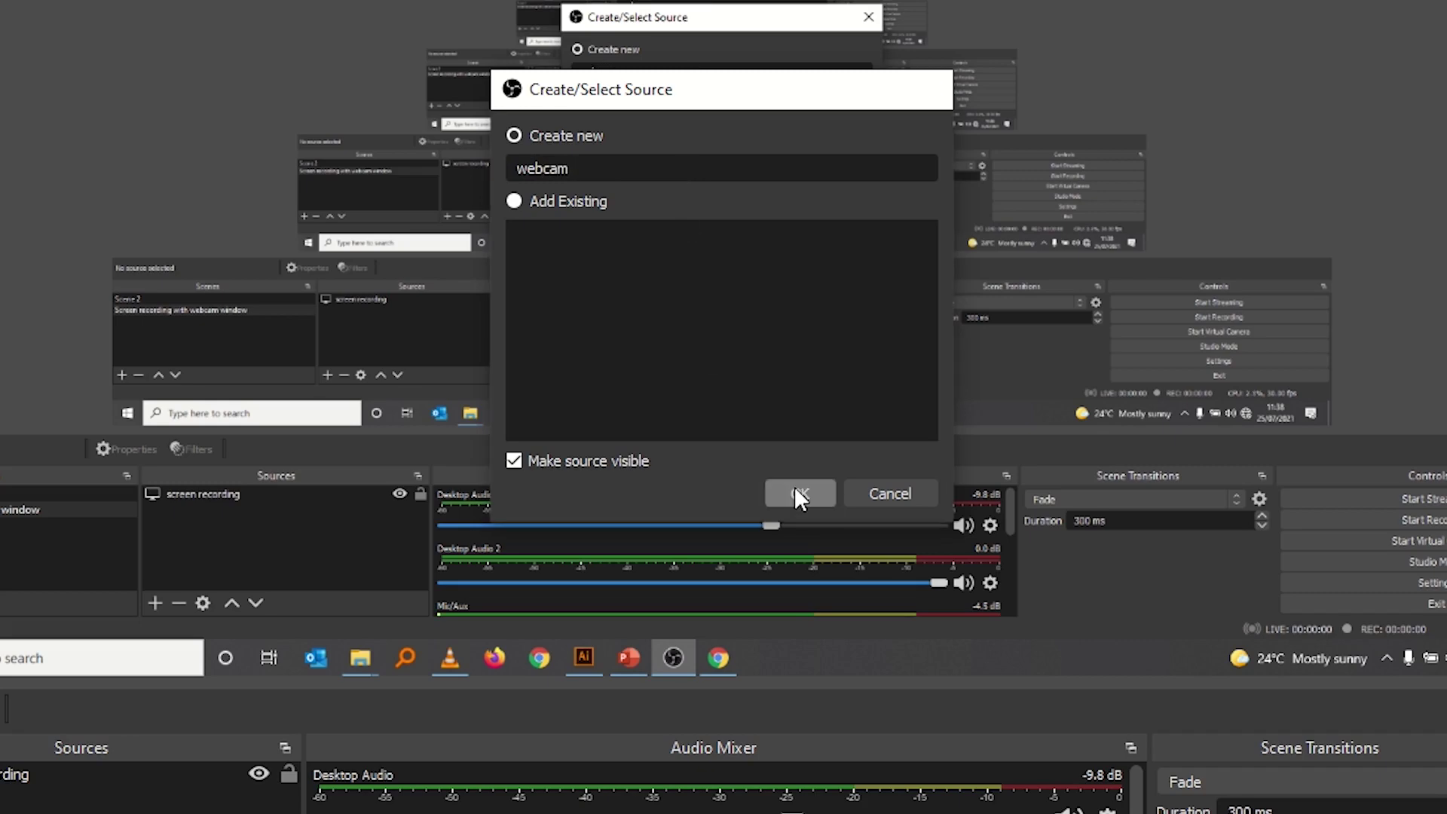
{"action": "left_click", "coordinate": [795, 491]}
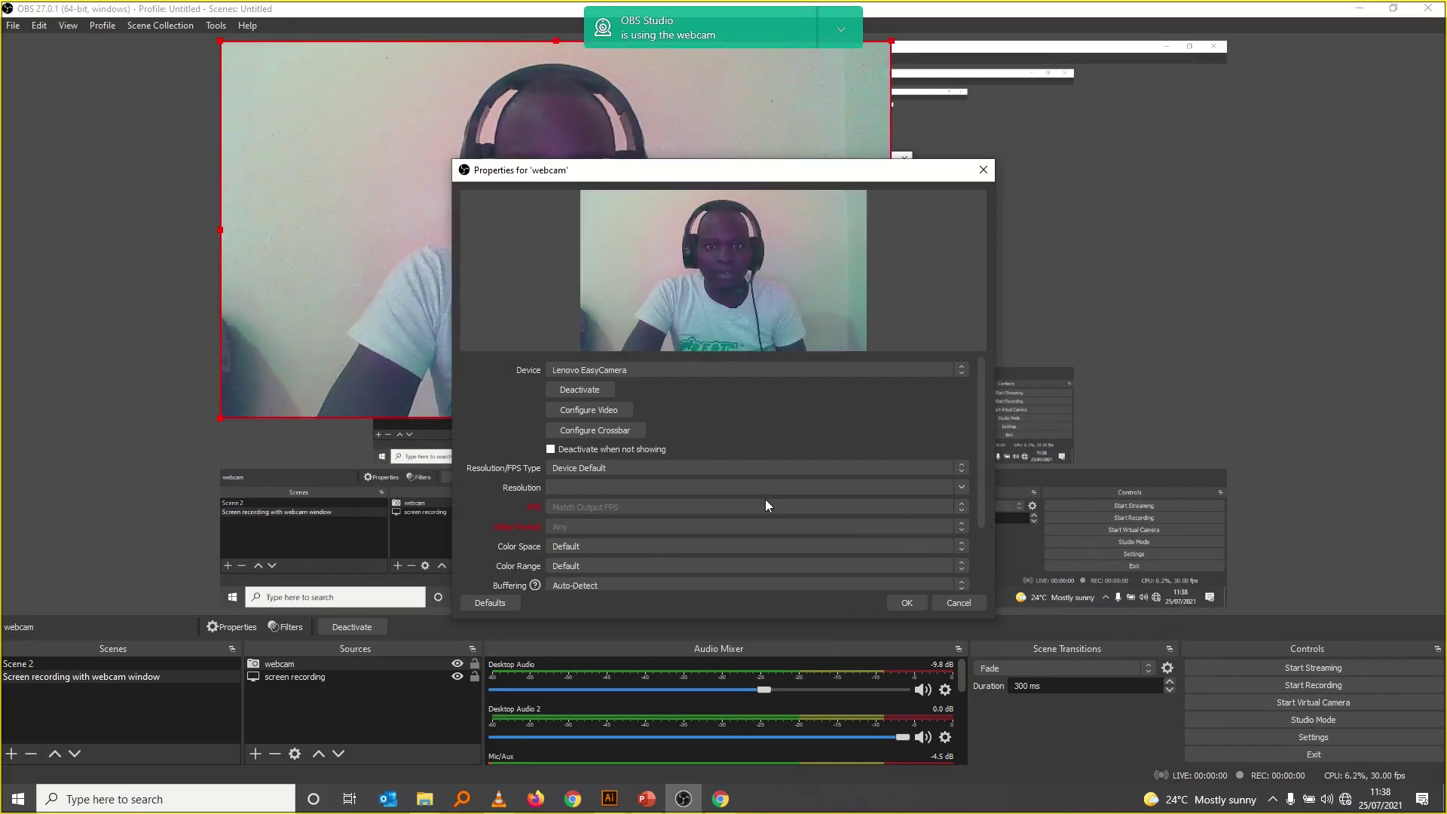
{"action": "left_click", "coordinate": [898, 602]}
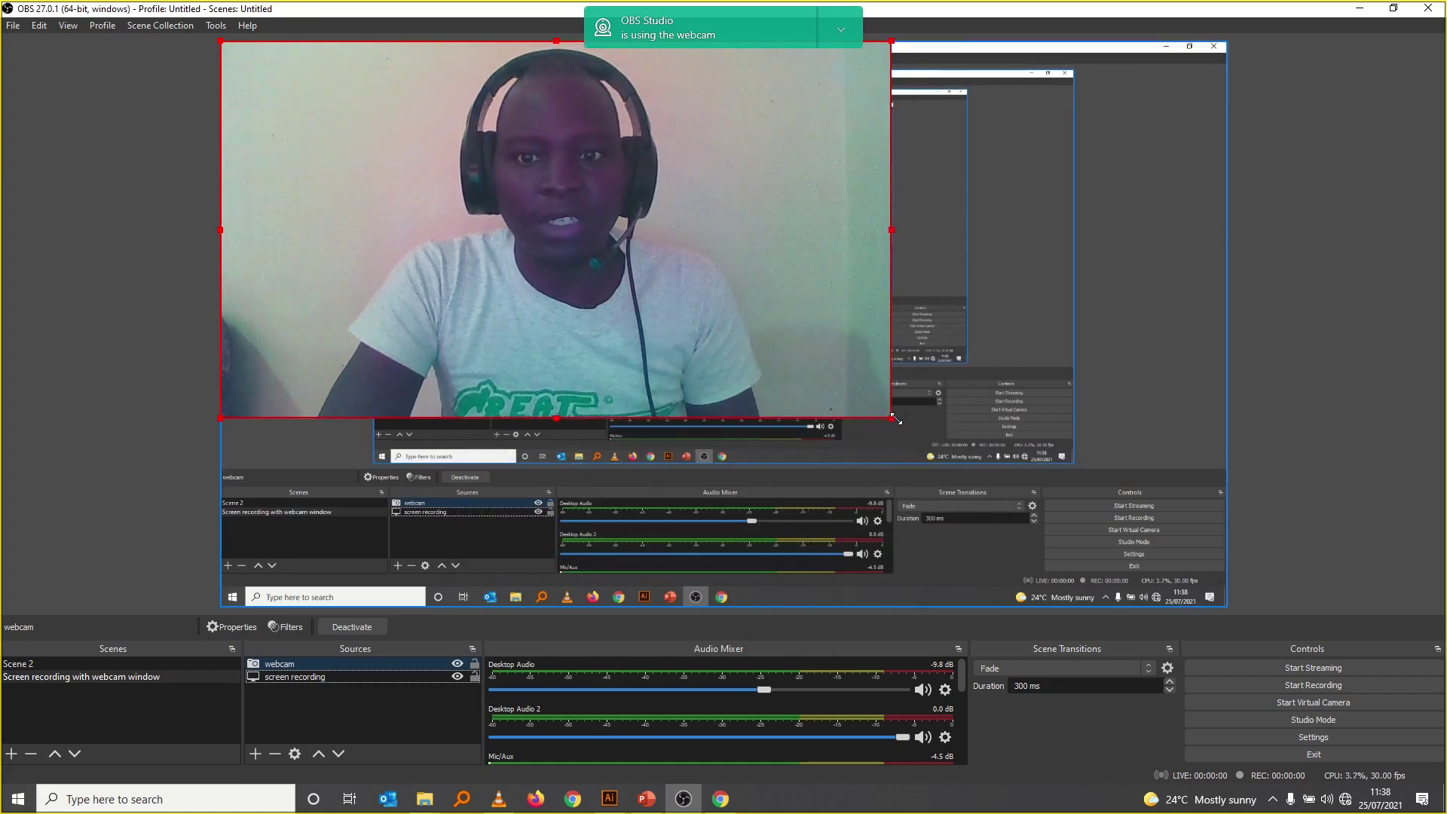
Shrink the webcam source to a small window and place it in the upper-right corner of the canvas.
{"action": "left_click_drag", "start_coordinate": [890, 420], "coordinate": [1190, 92]}
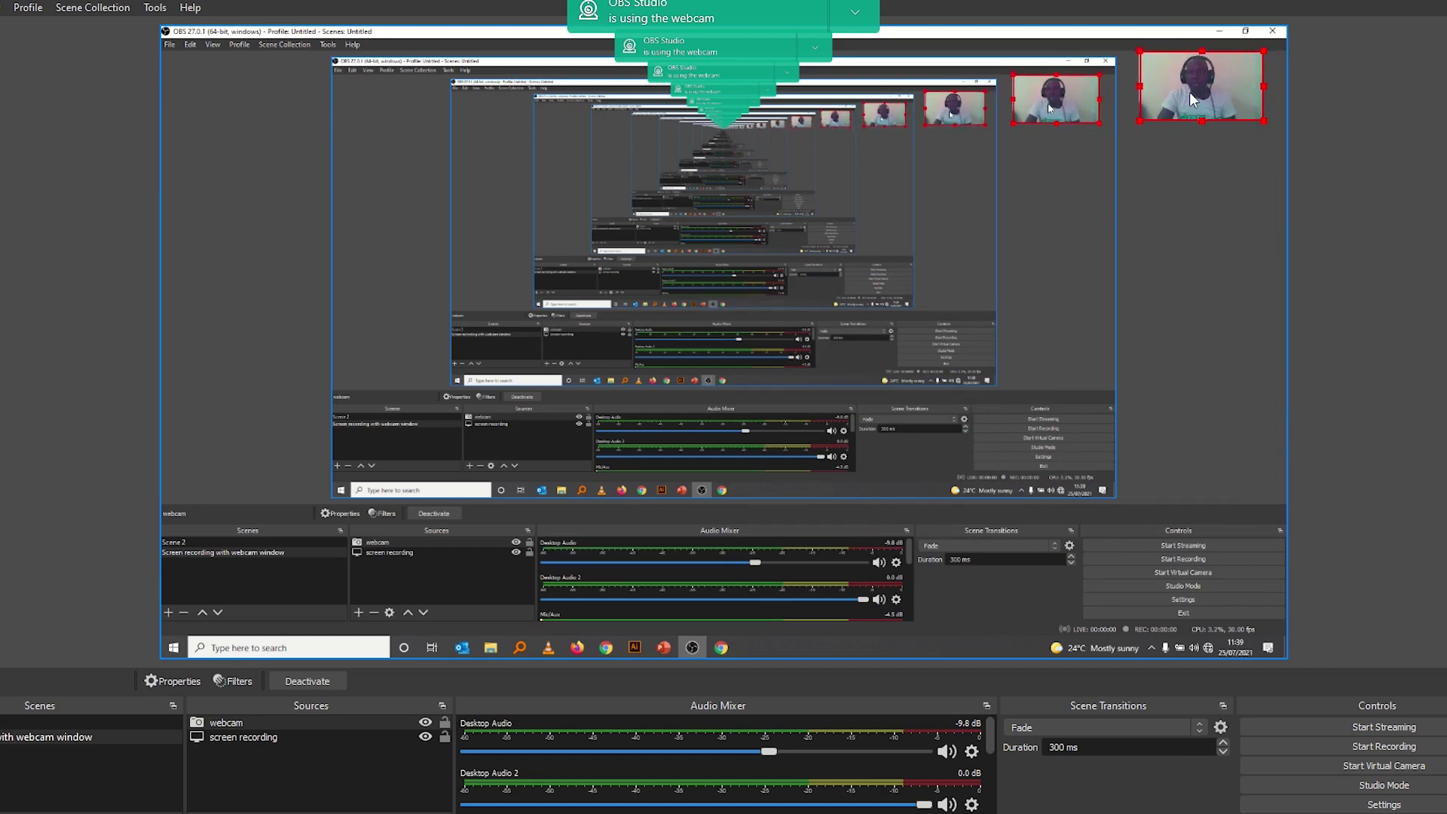
{"action": "left_click", "coordinate": [327, 776]}
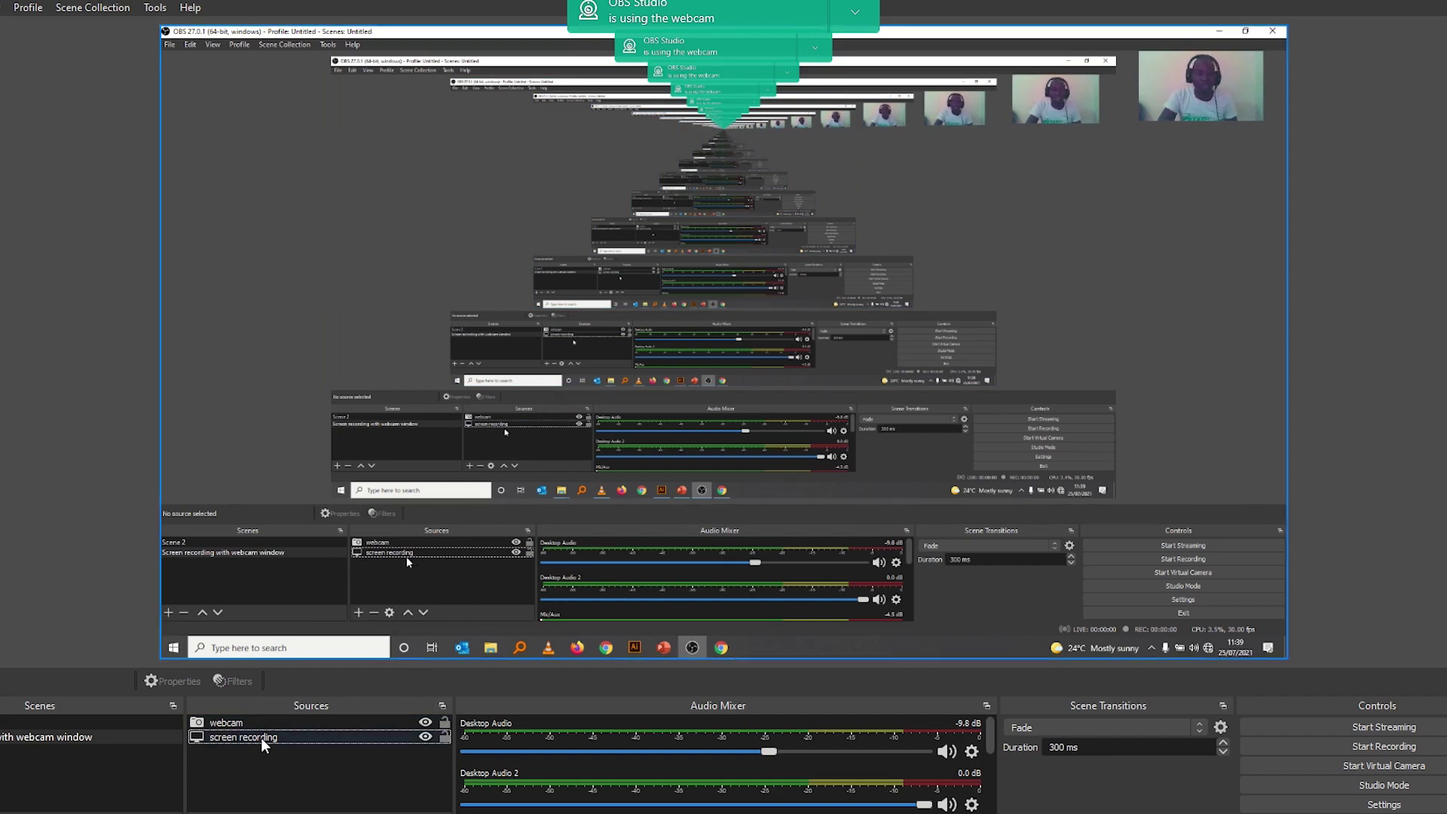
{"action": "left_click", "coordinate": [238, 725]}
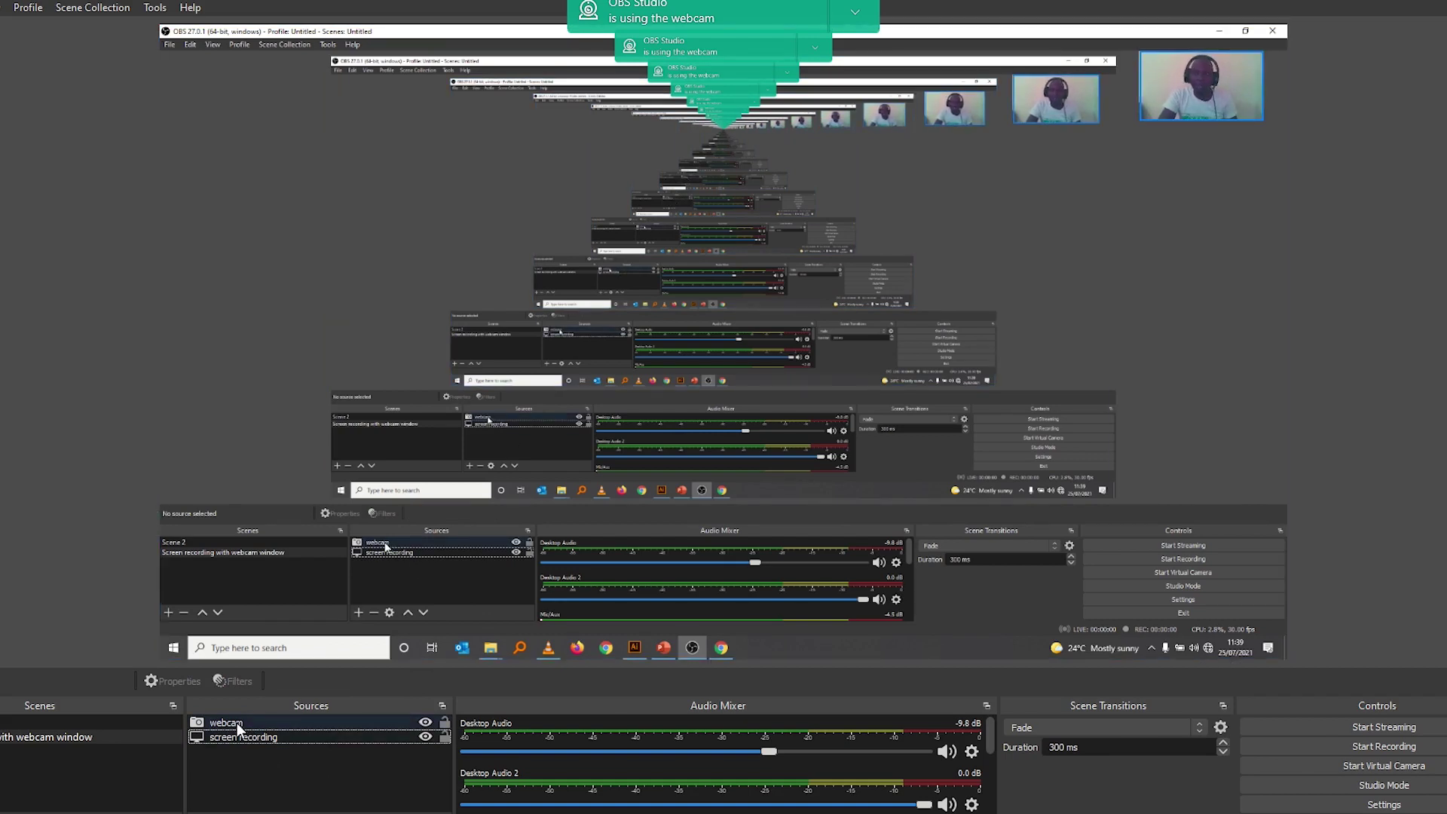
{"action": "left_click", "coordinate": [238, 725]}
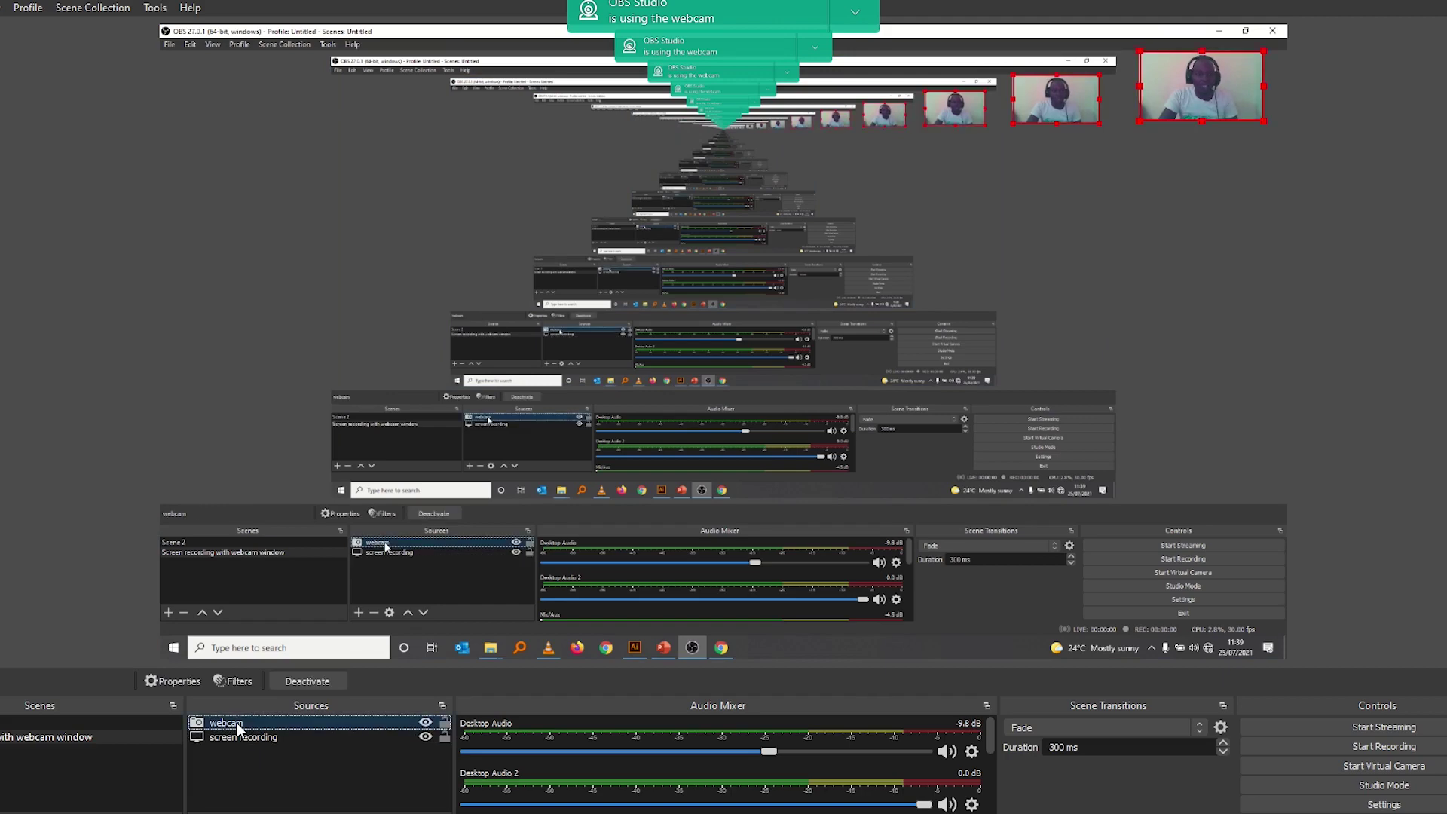
{"action": "left_click", "coordinate": [284, 763]}
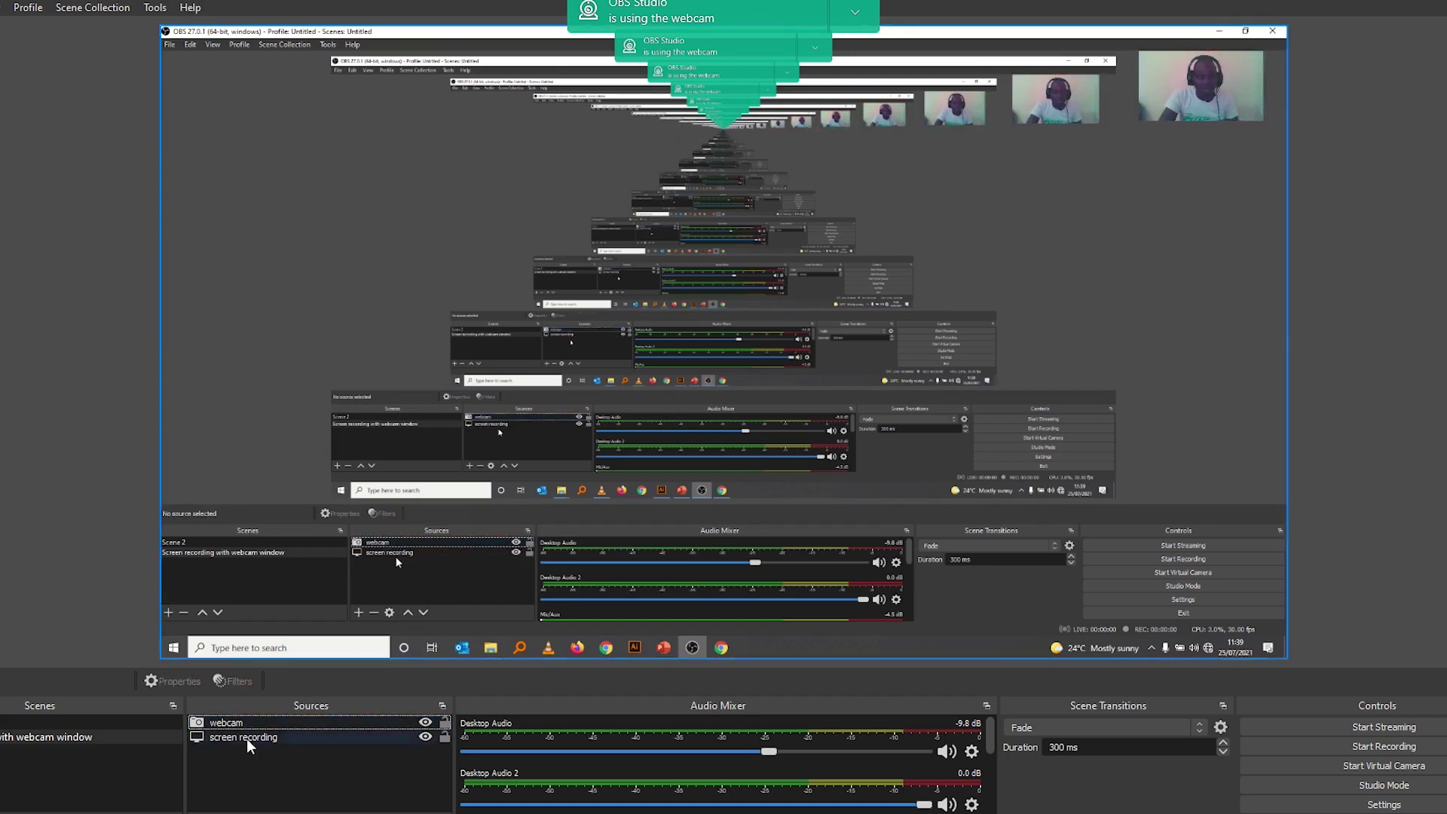
Add an Image Mask/Blend effect filter named "circle mask" to the webcam source.
{"action": "left_click", "coordinate": [227, 722]}
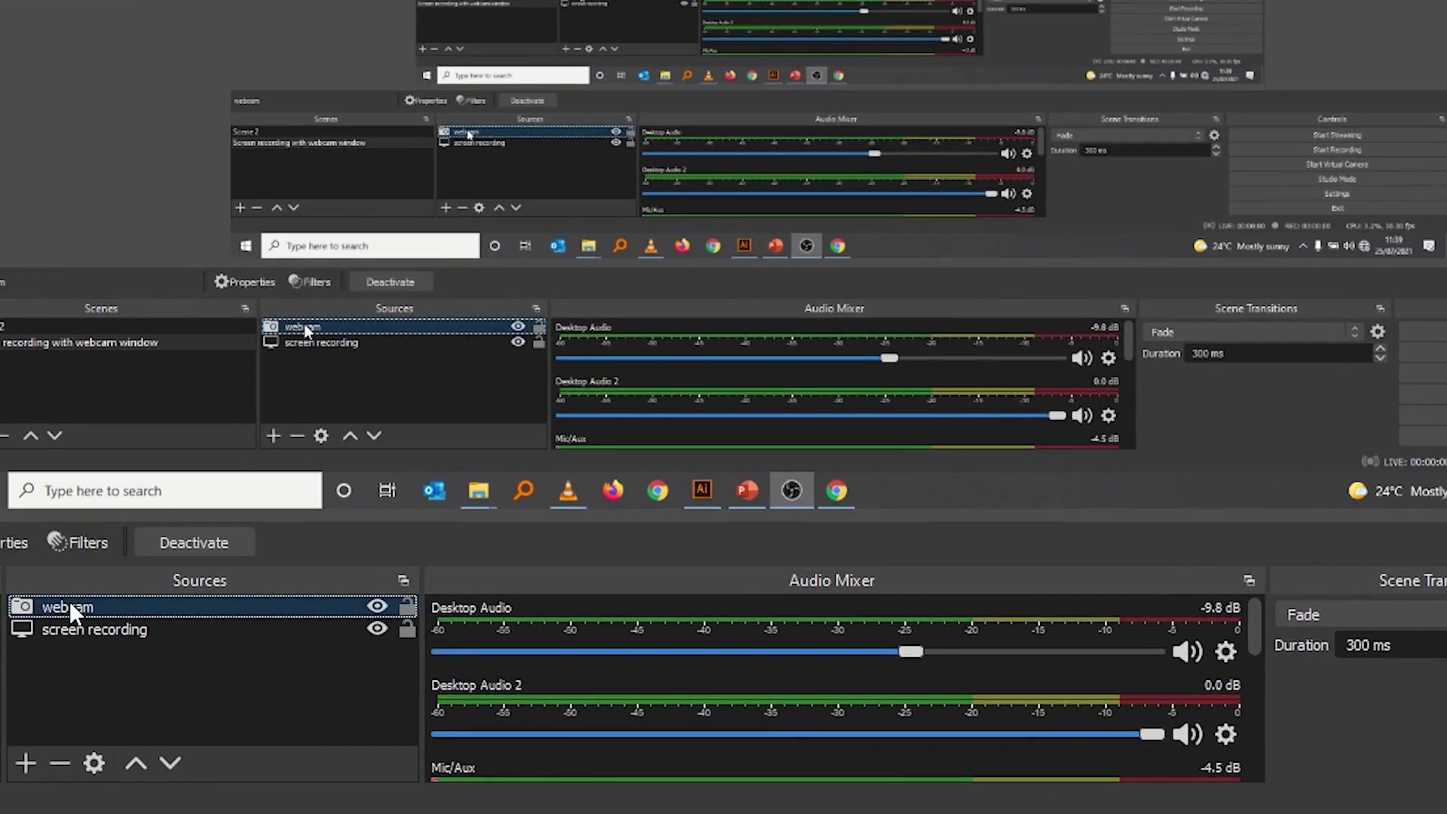
{"action": "left_click", "coordinate": [68, 540]}
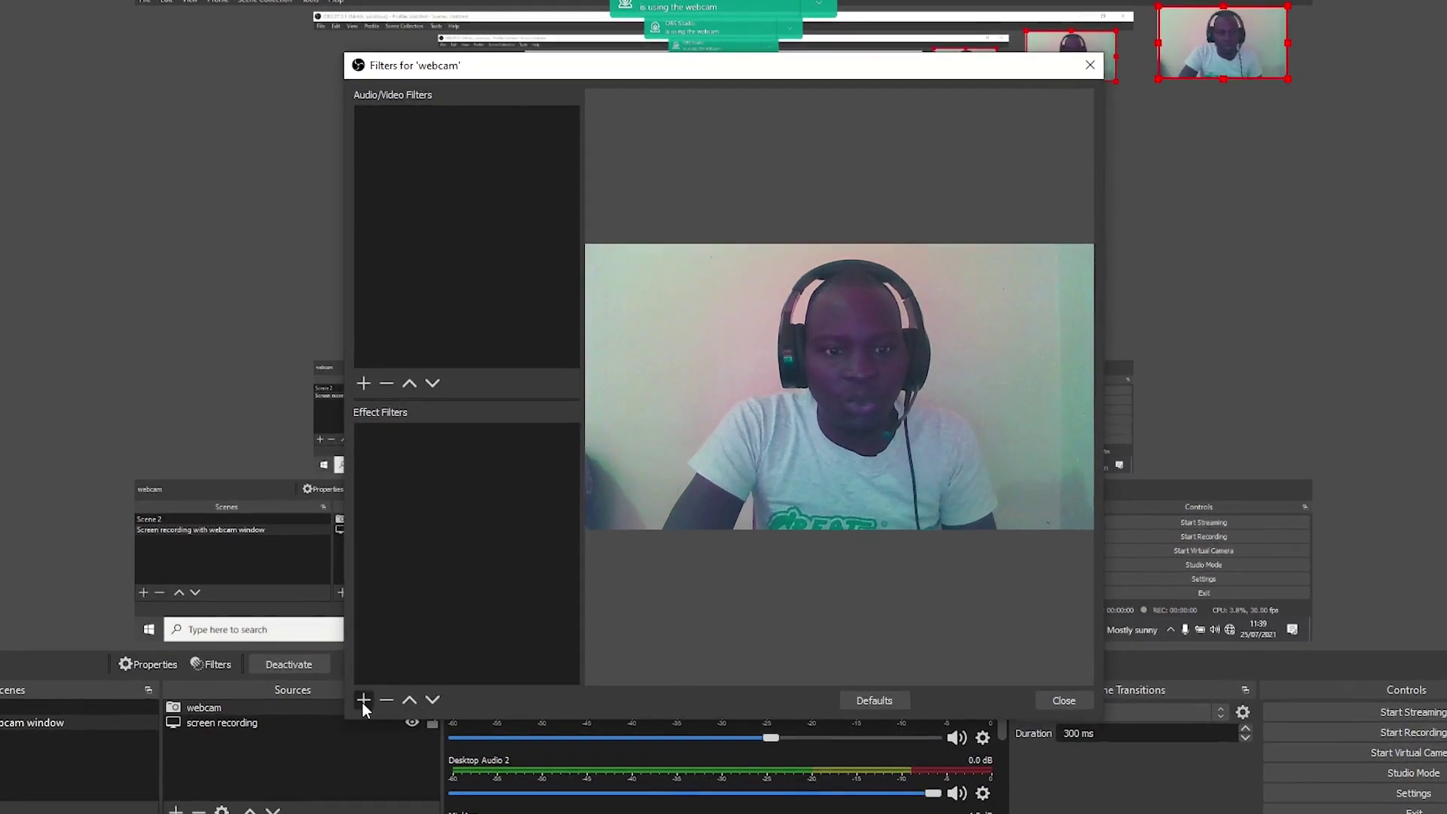
{"action": "left_click", "coordinate": [363, 701]}
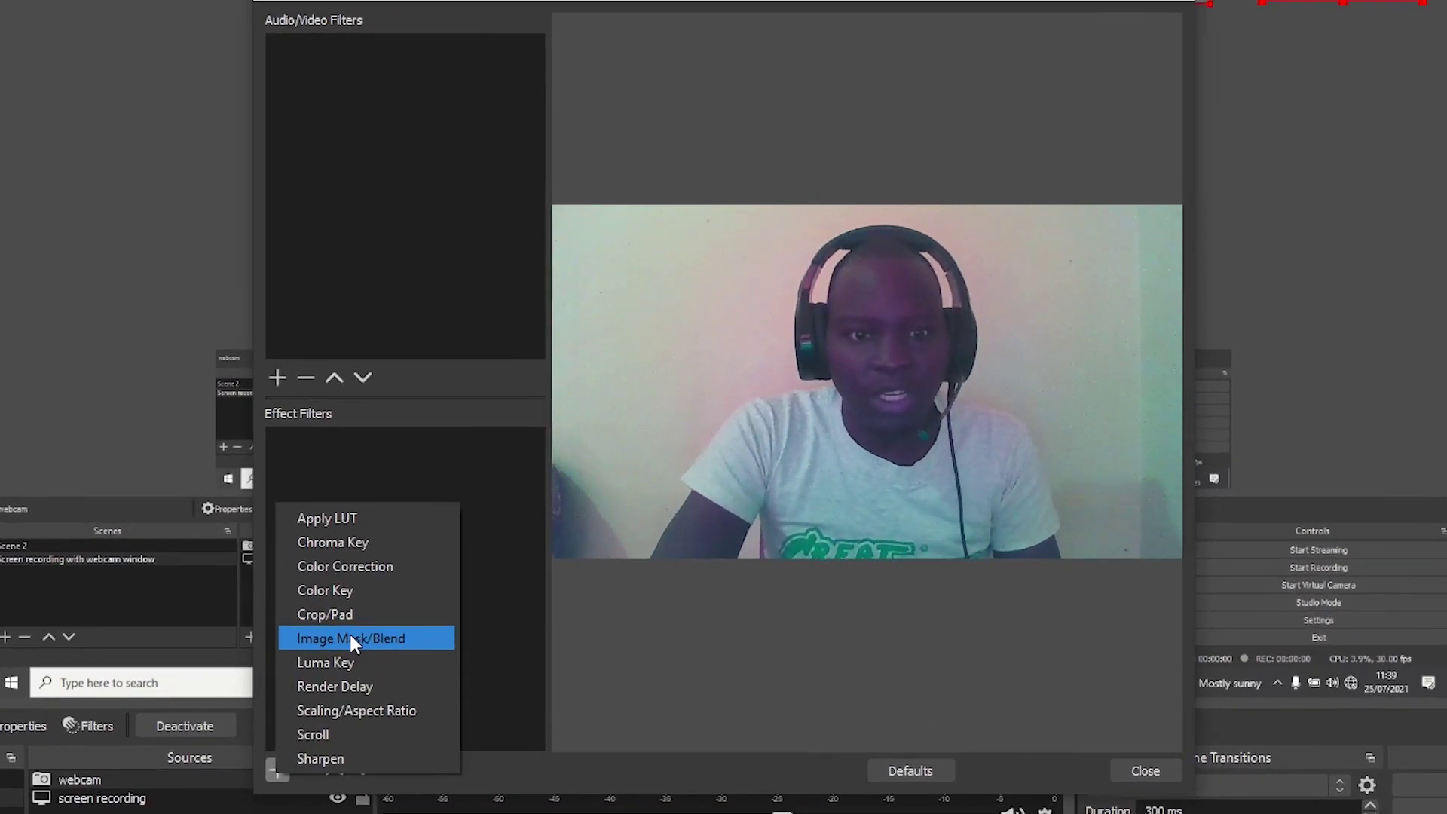
{"action": "left_click", "coordinate": [351, 637]}
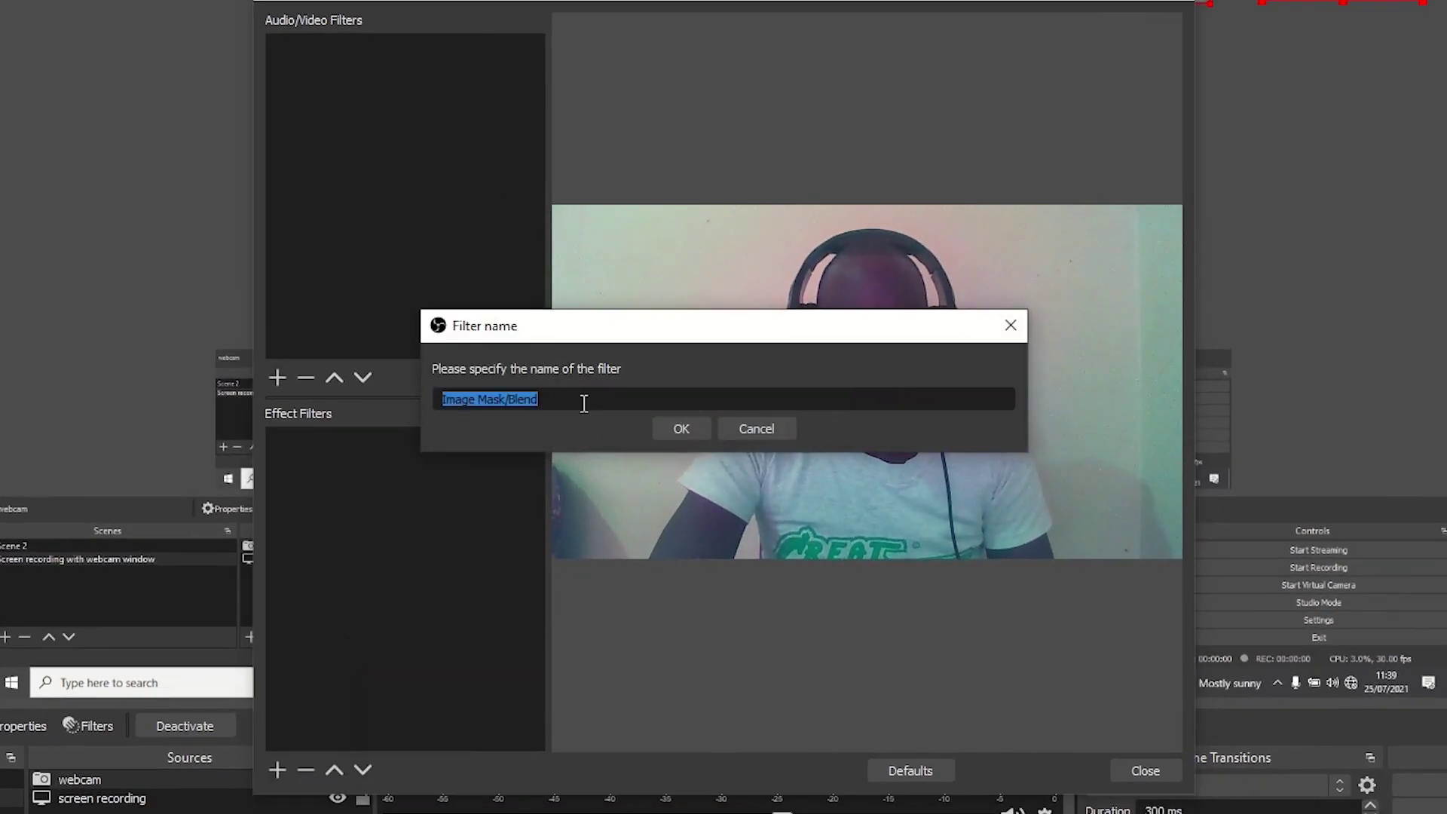
{"action": "type", "text": "c"}
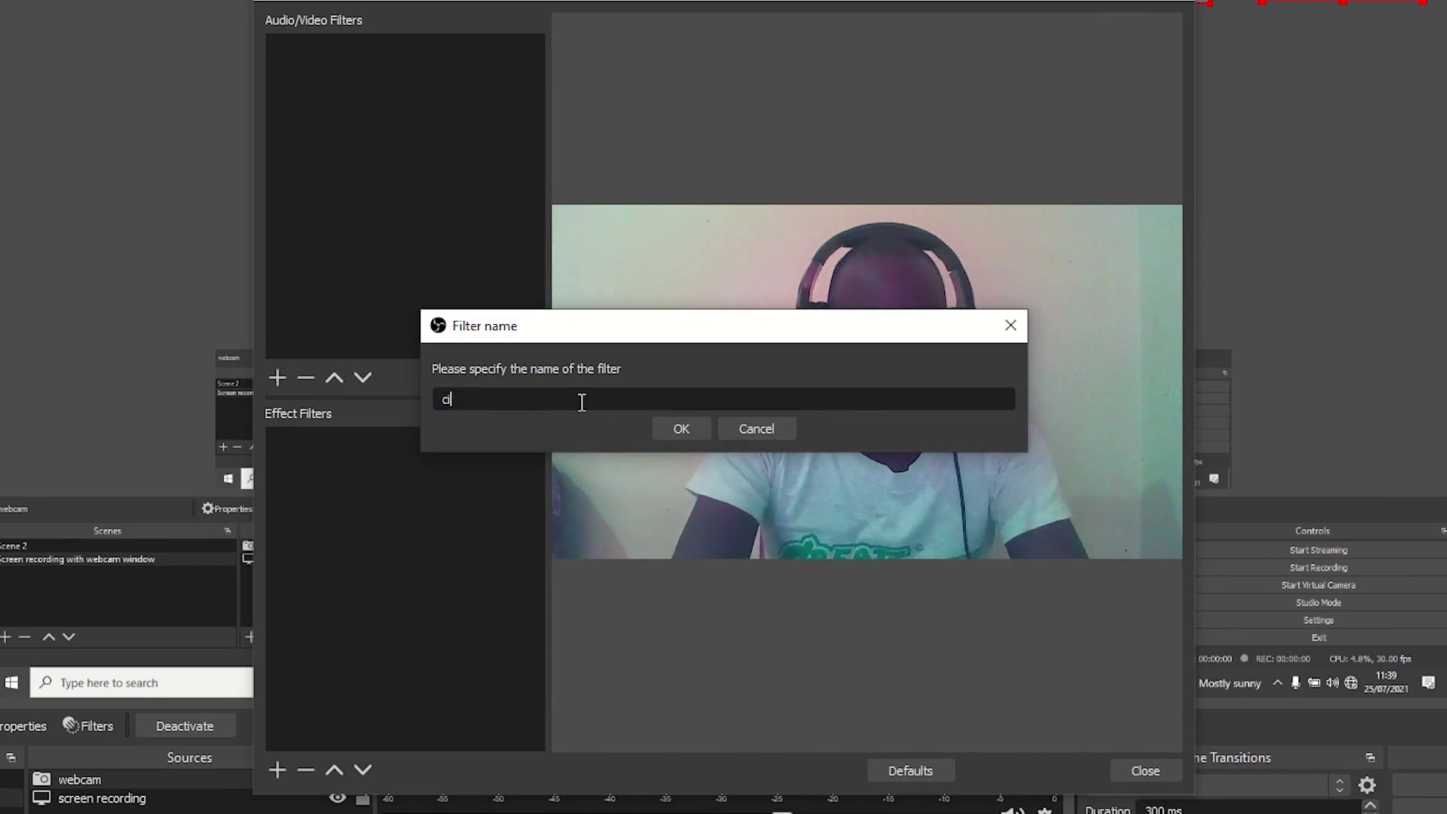
{"action": "type", "text": "ircle"}
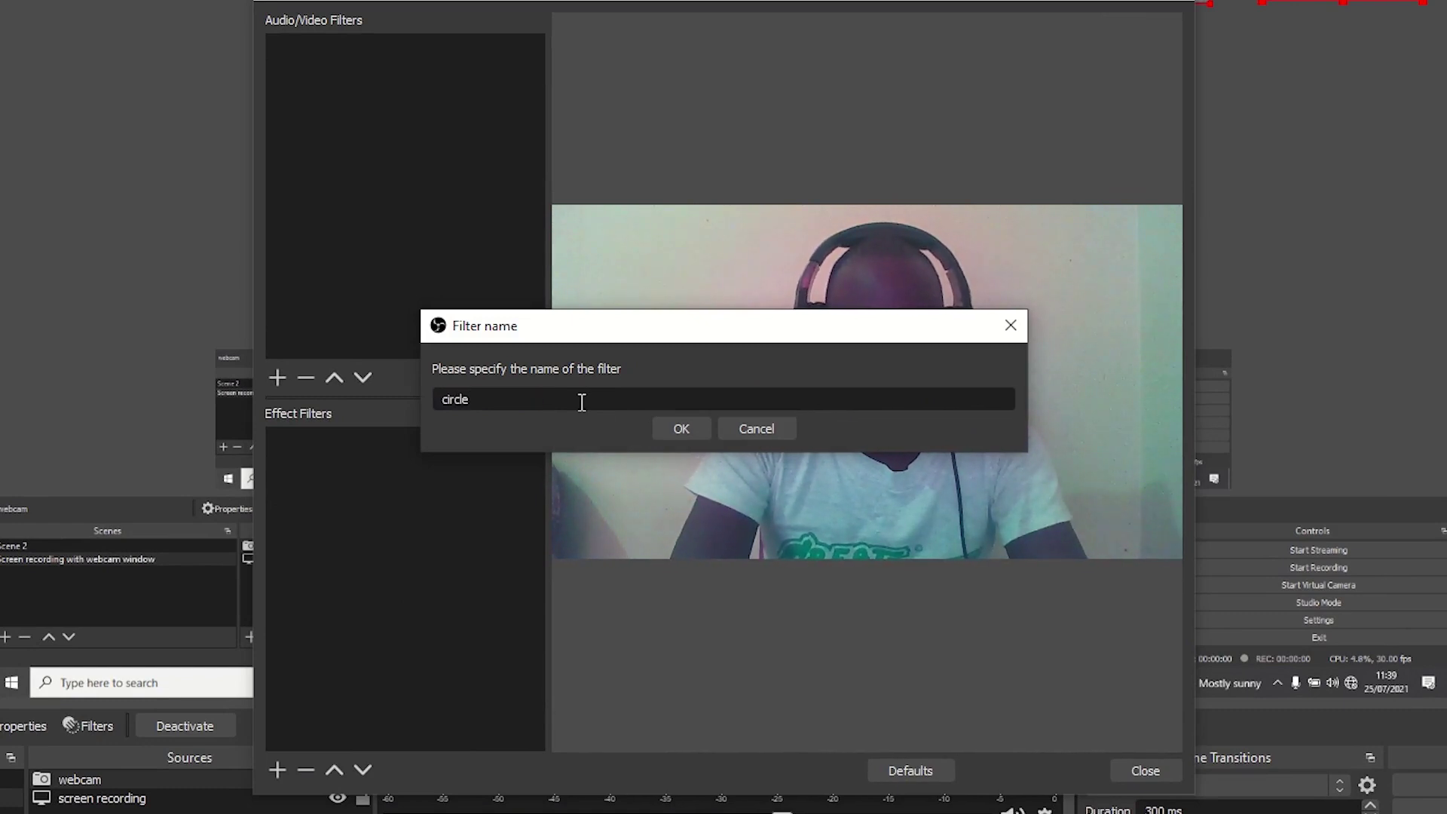
{"action": "type", "text": " mask"}
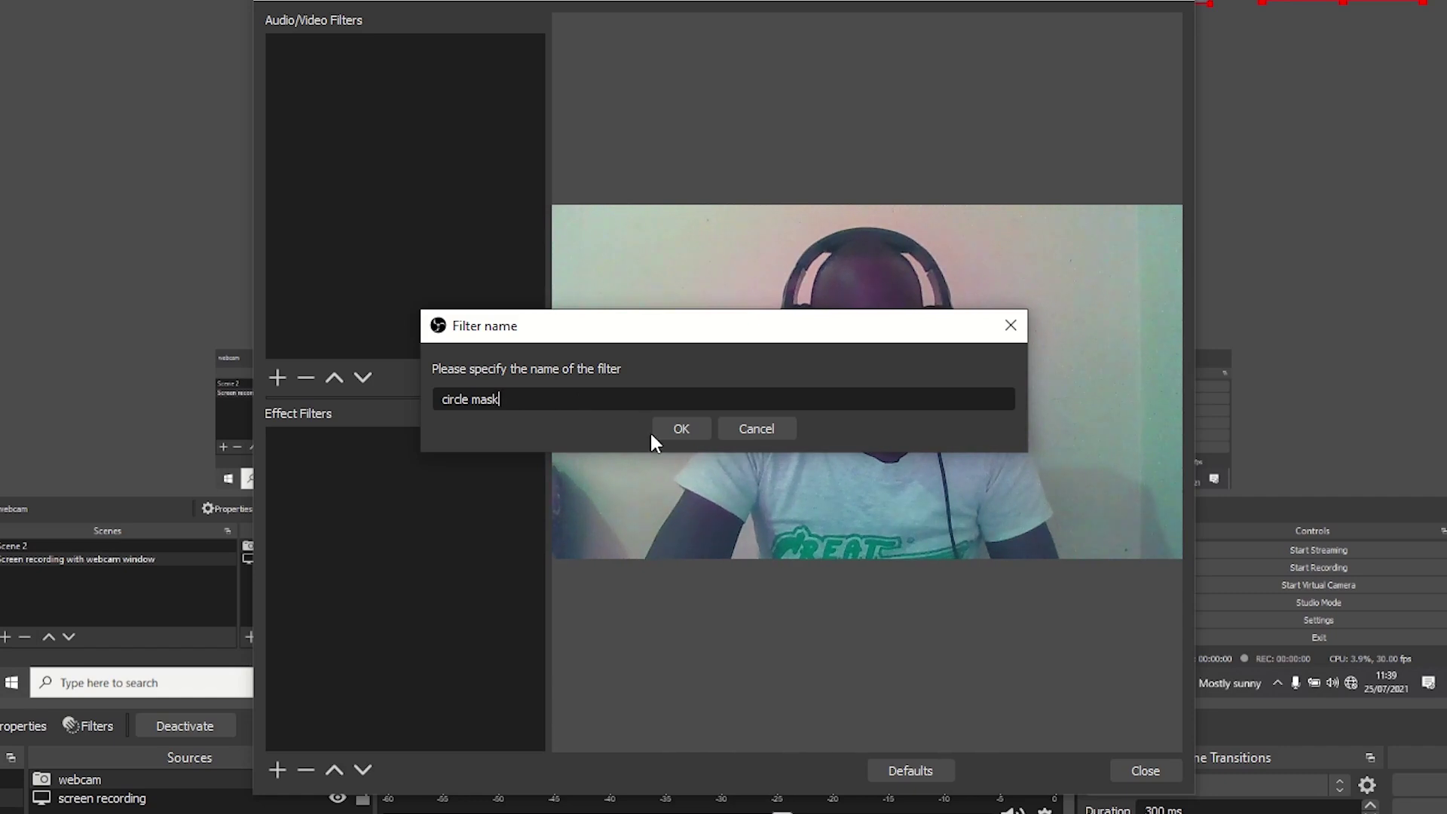
{"action": "left_click", "coordinate": [678, 429]}
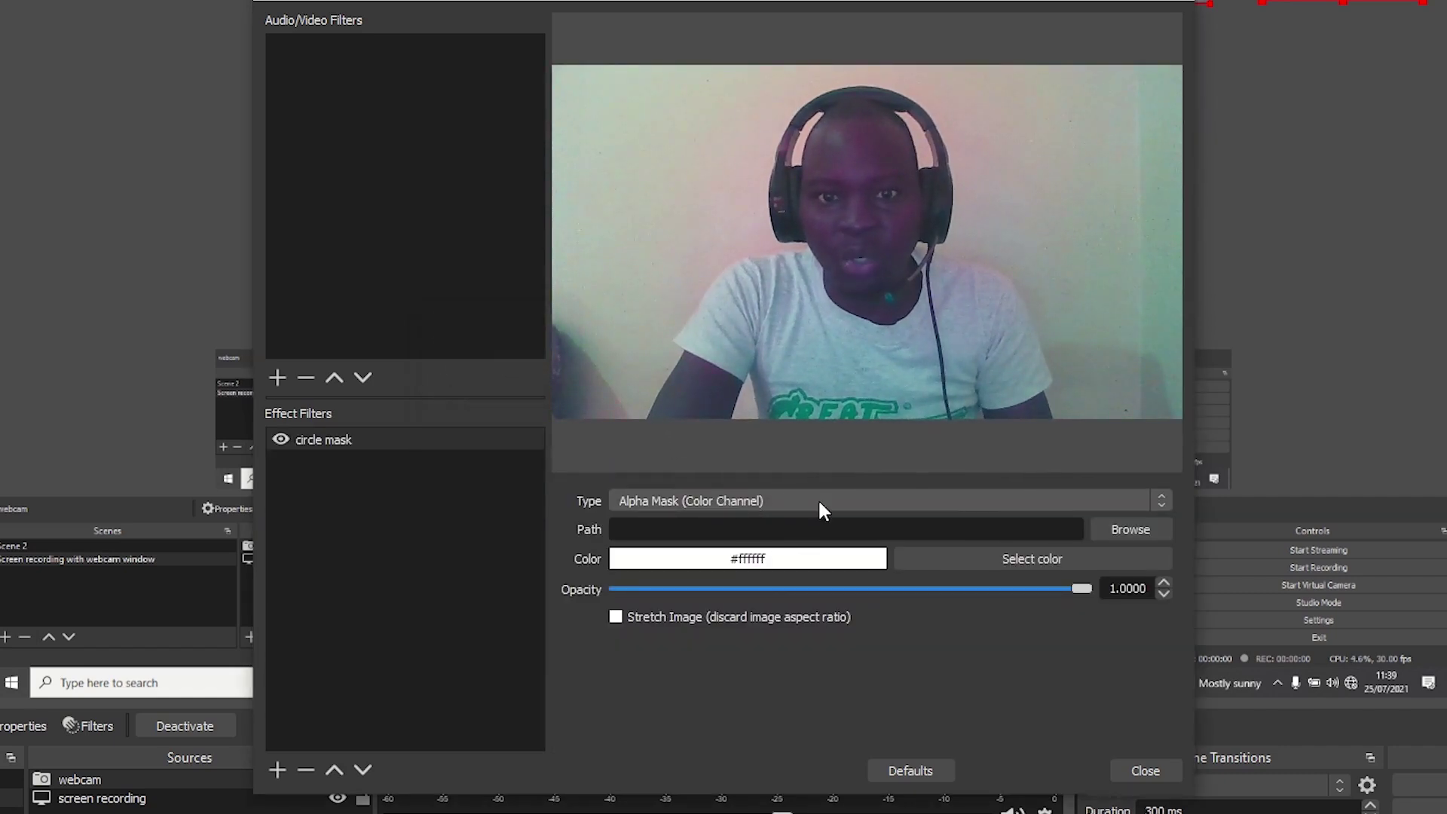
Load OBS-Circle-crop2-red.png from the Pictures folder as the image of the circle mask filter.
{"action": "left_click", "coordinate": [1119, 525]}
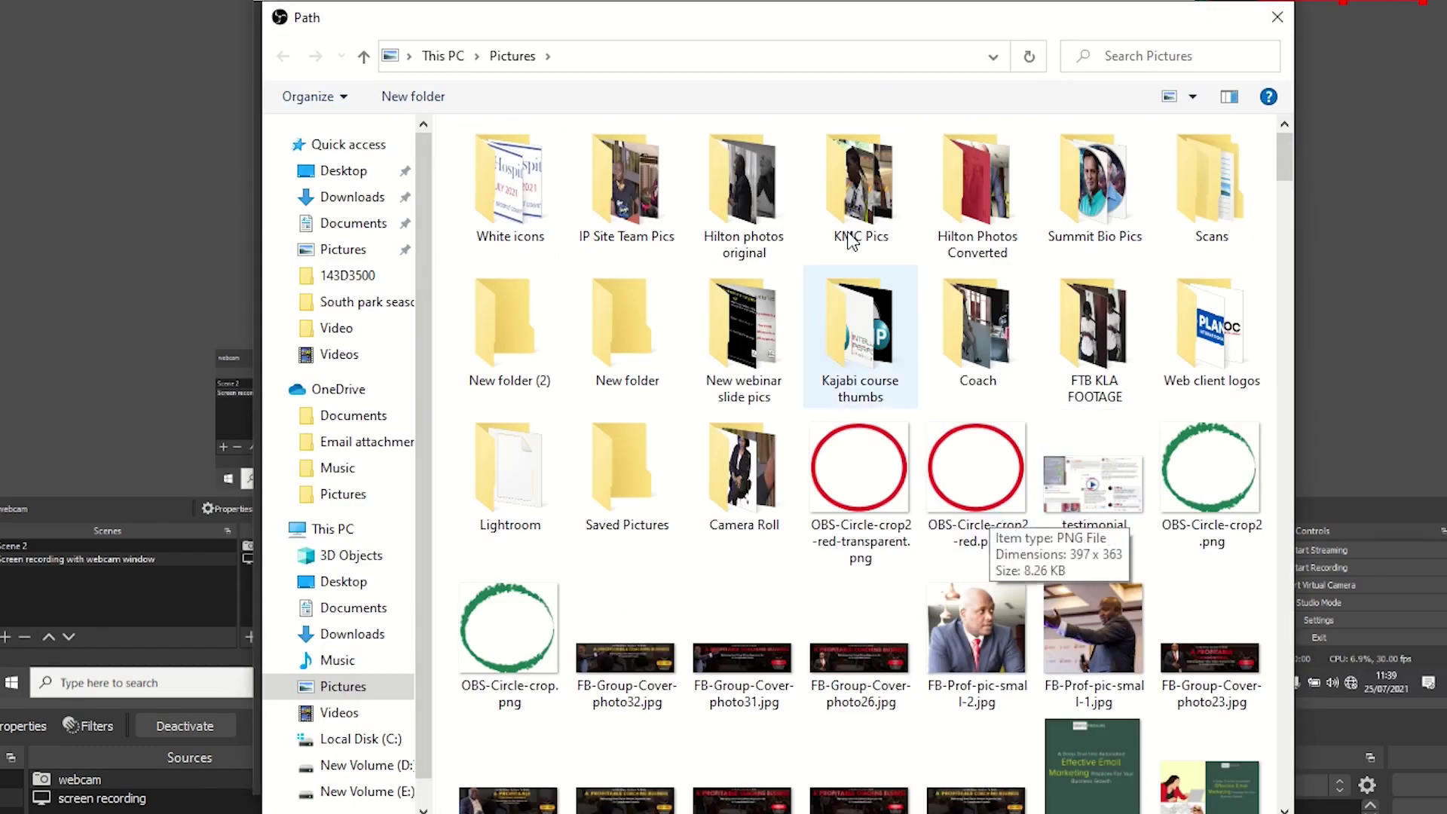
{"action": "left_click_drag", "start_coordinate": [809, 27], "coordinate": [701, 25]}
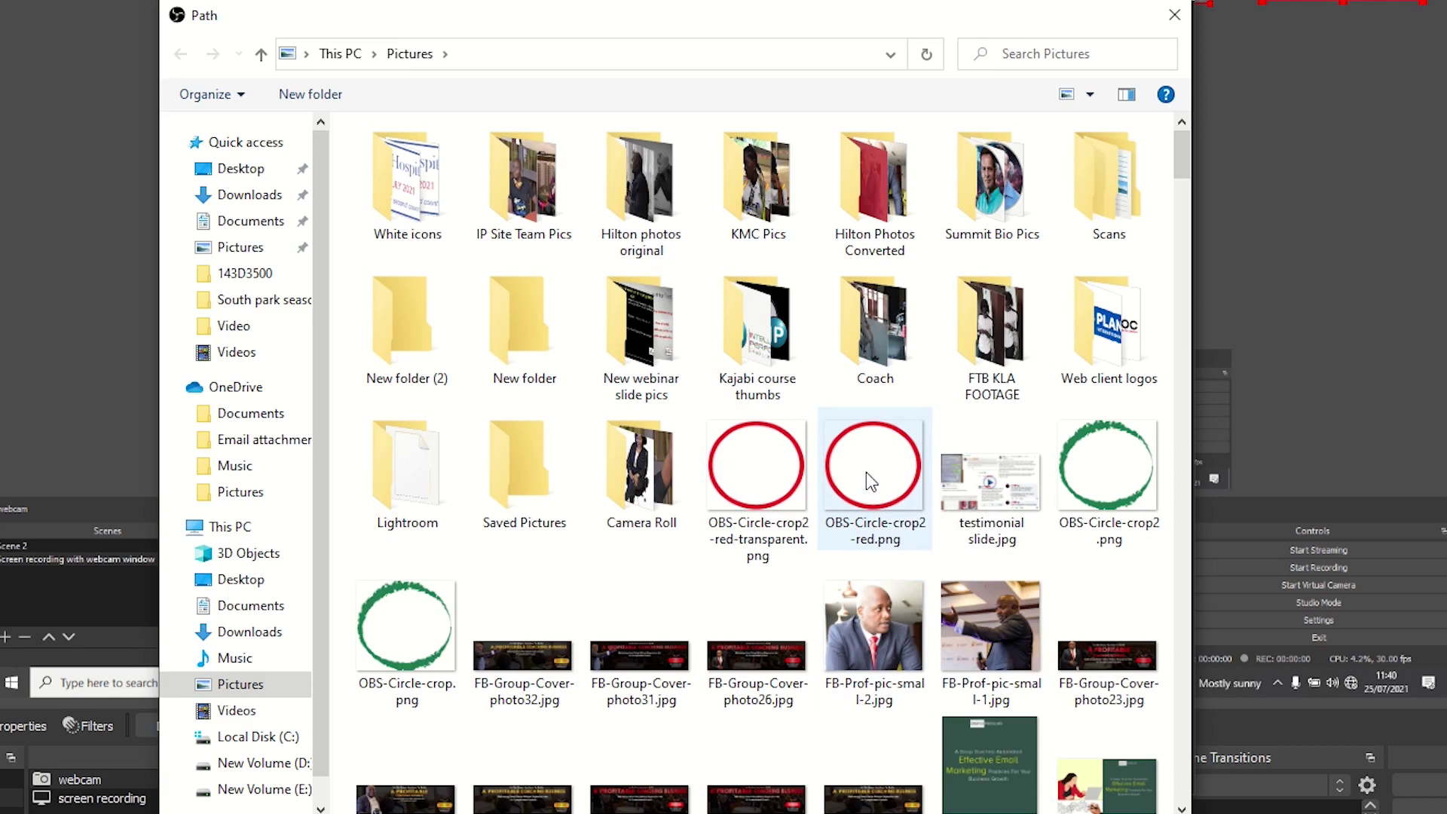
{"action": "left_click", "coordinate": [870, 481]}
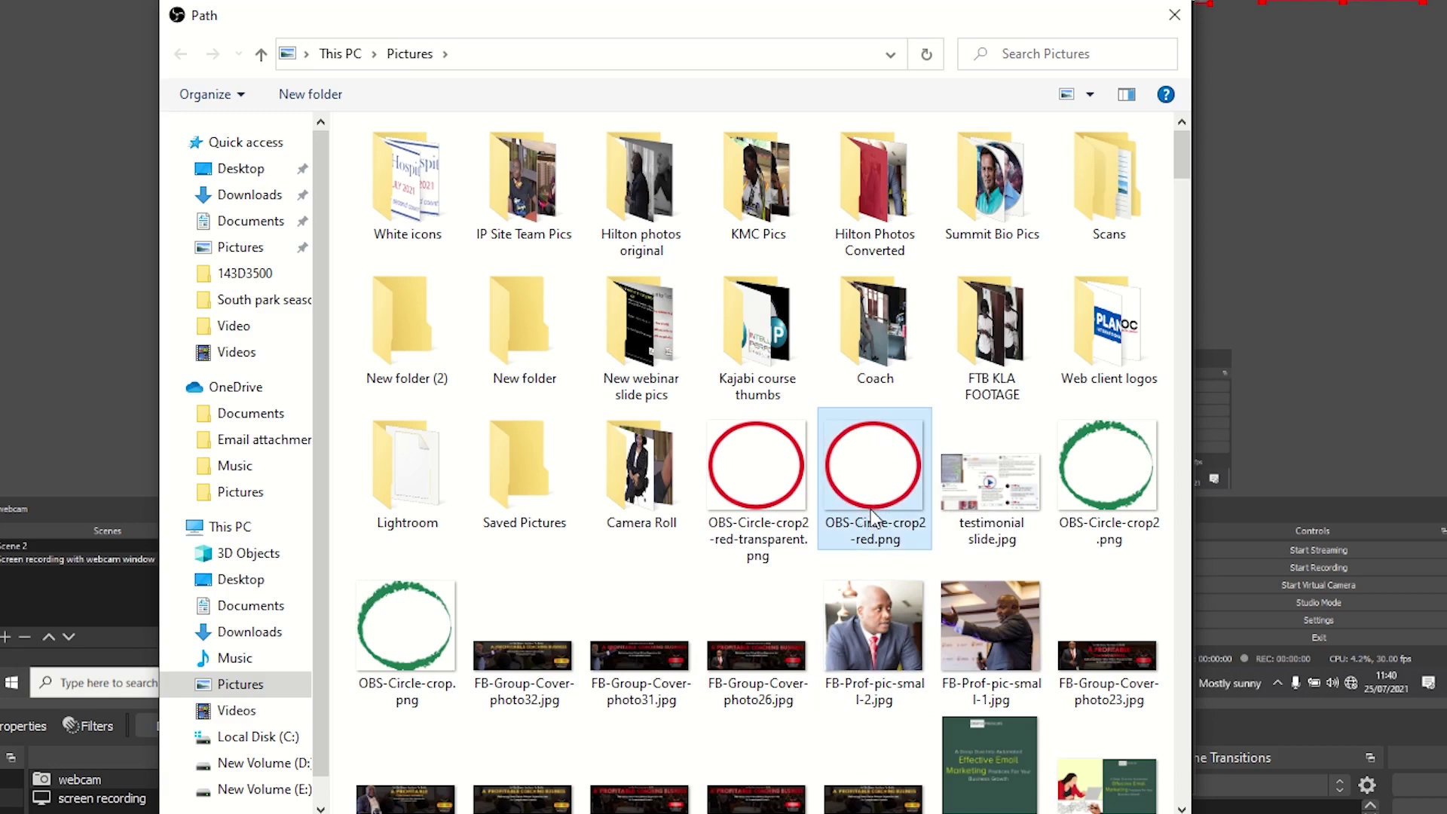
{"action": "left_click", "coordinate": [751, 472]}
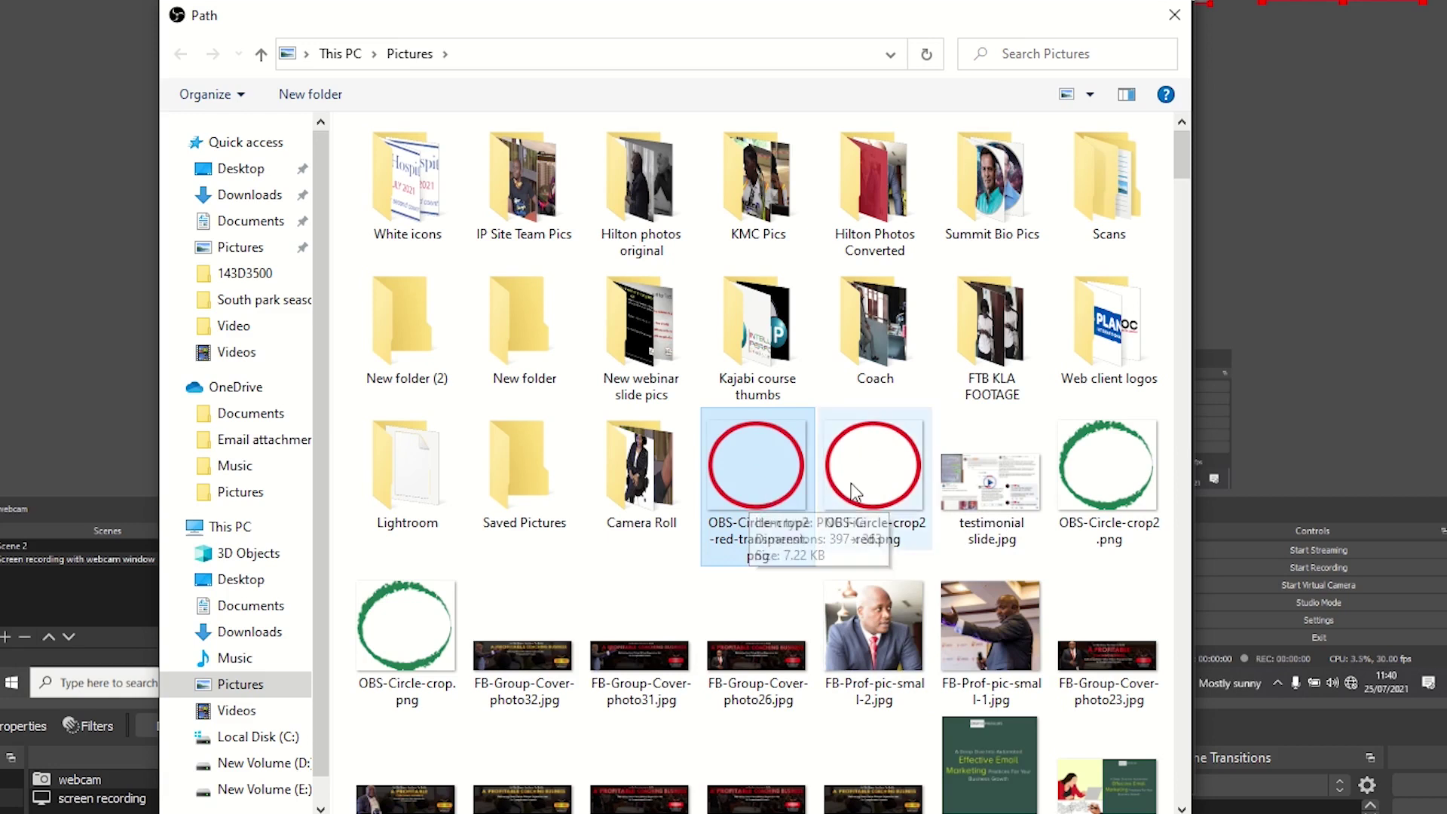
{"action": "left_click", "coordinate": [876, 488]}
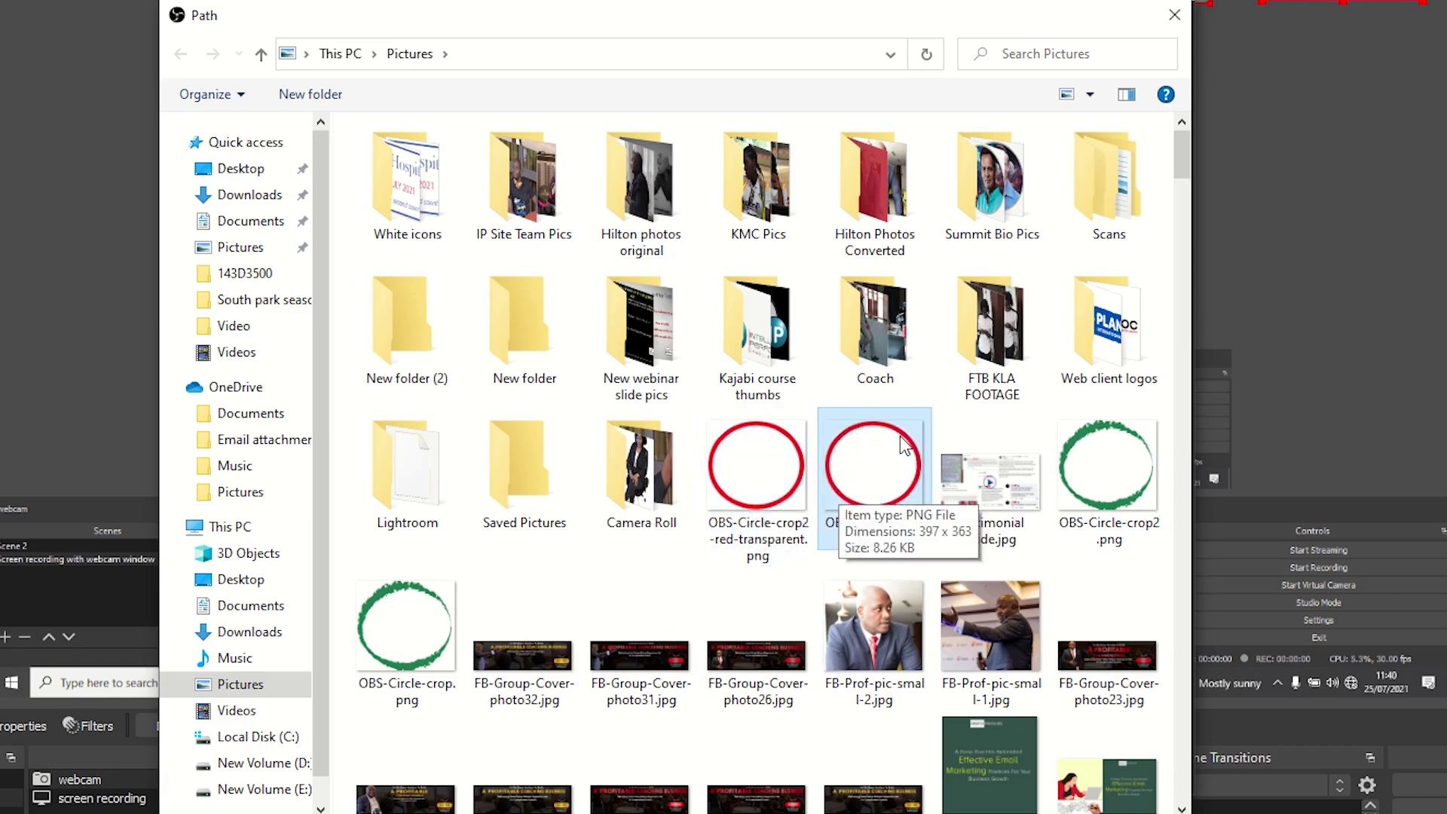
{"action": "key", "text": "Return"}
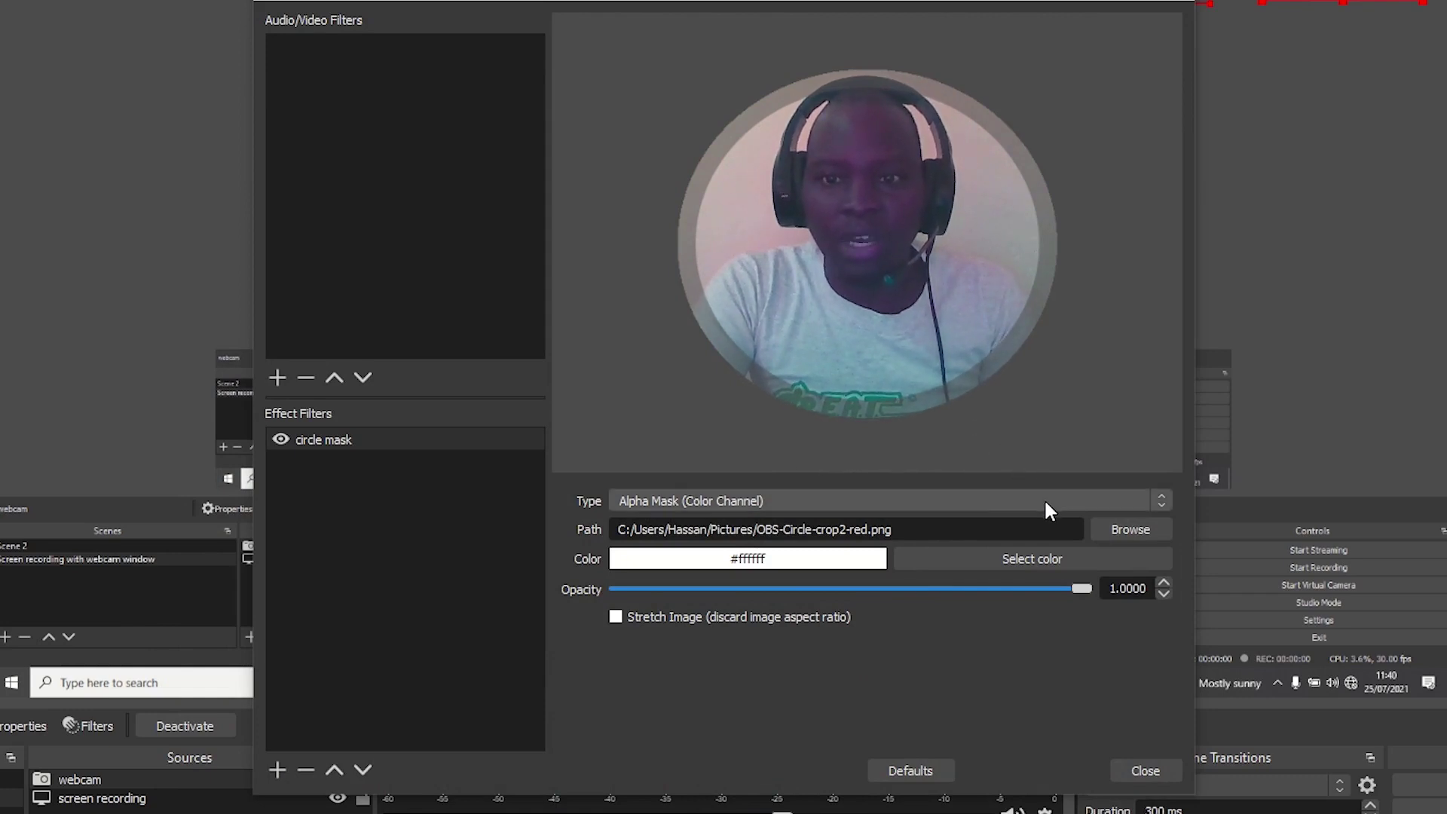
Set the circle mask's type to Alpha Mask (Alpha Channel) and close the webcam's filters.
{"action": "left_click", "coordinate": [982, 500]}
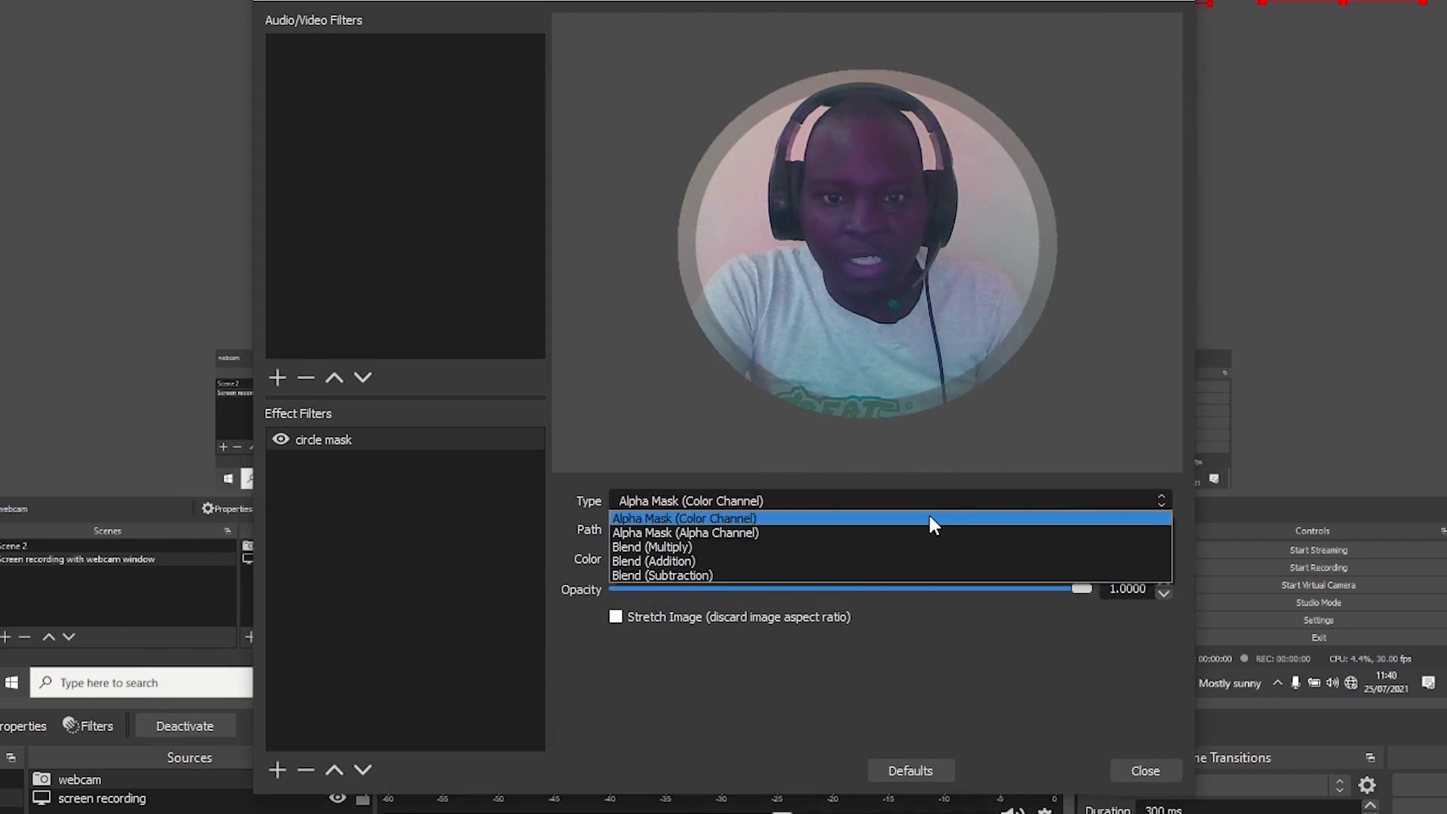
{"action": "left_click", "coordinate": [843, 531]}
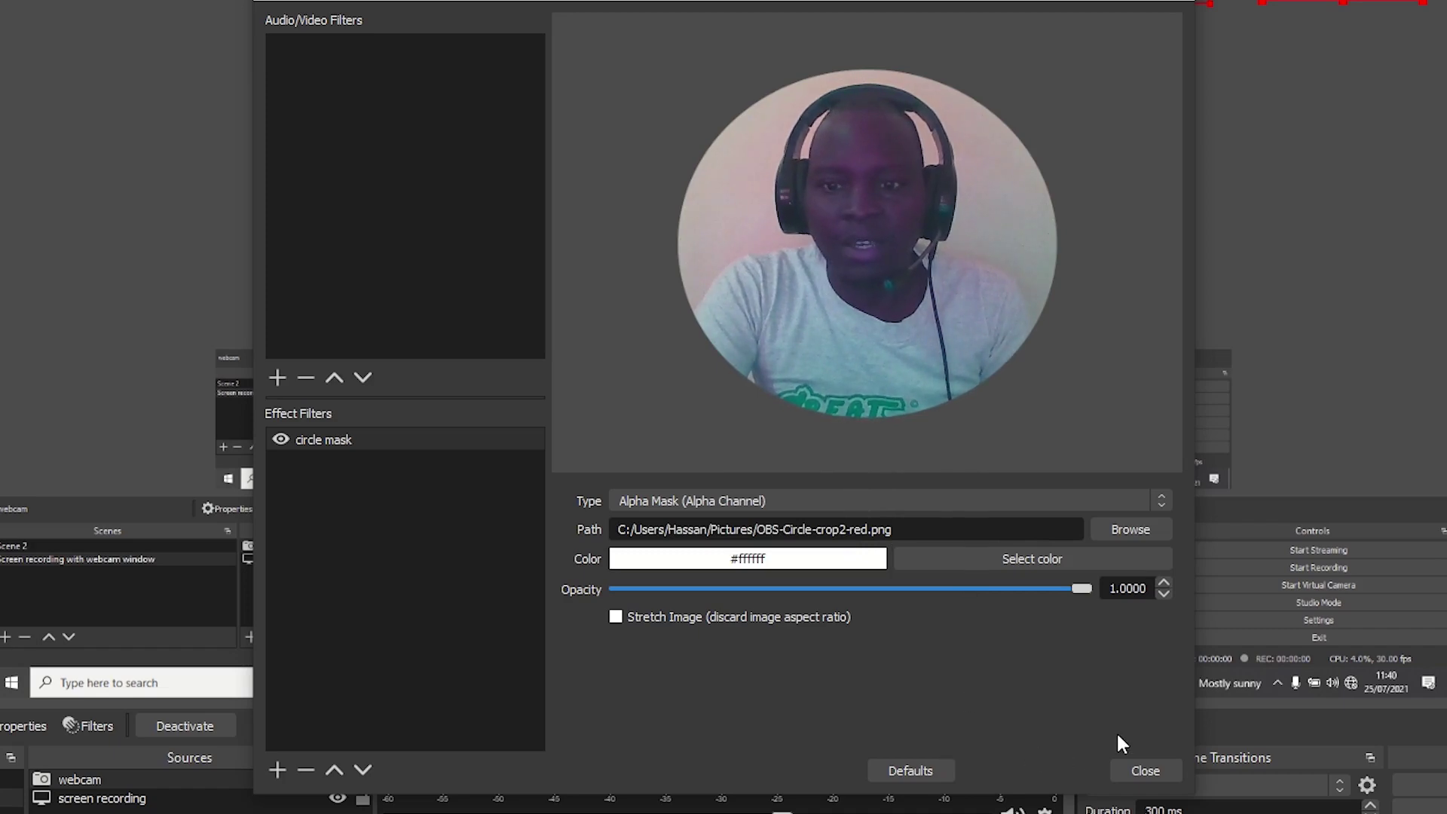
{"action": "left_click", "coordinate": [1141, 767]}
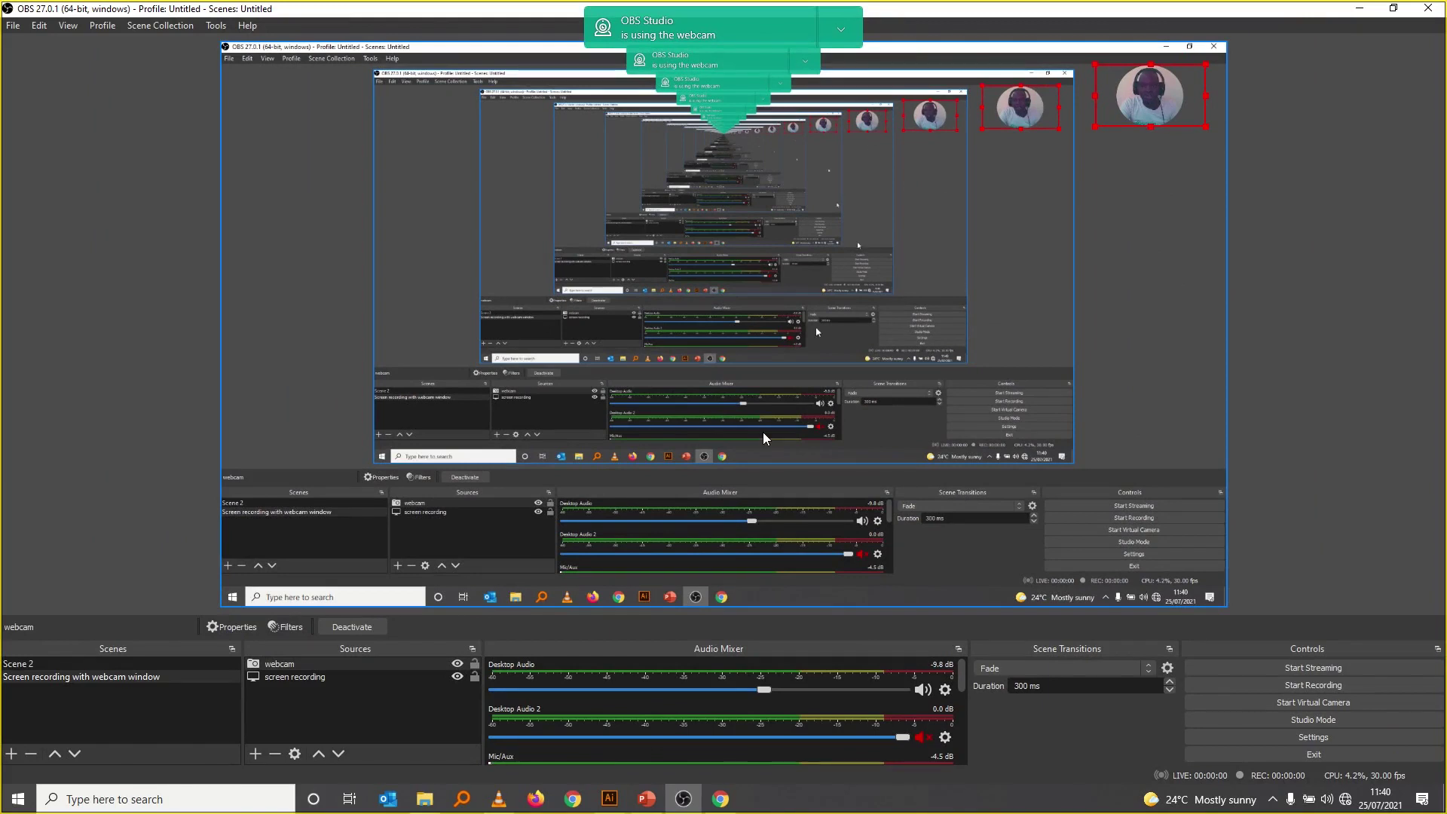
{"action": "left_click", "coordinate": [347, 705]}
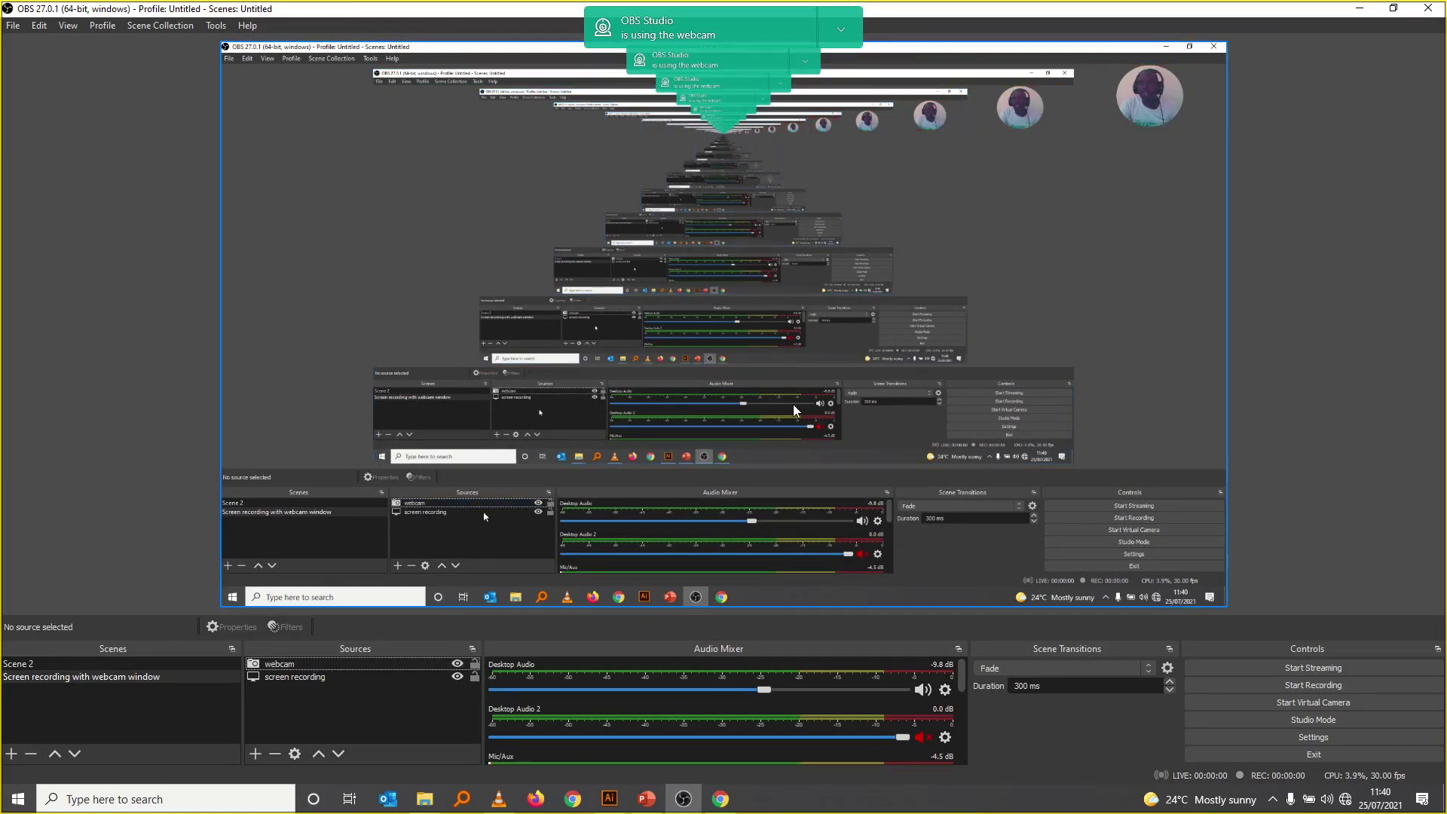
{"action": "left_click", "coordinate": [1148, 120]}
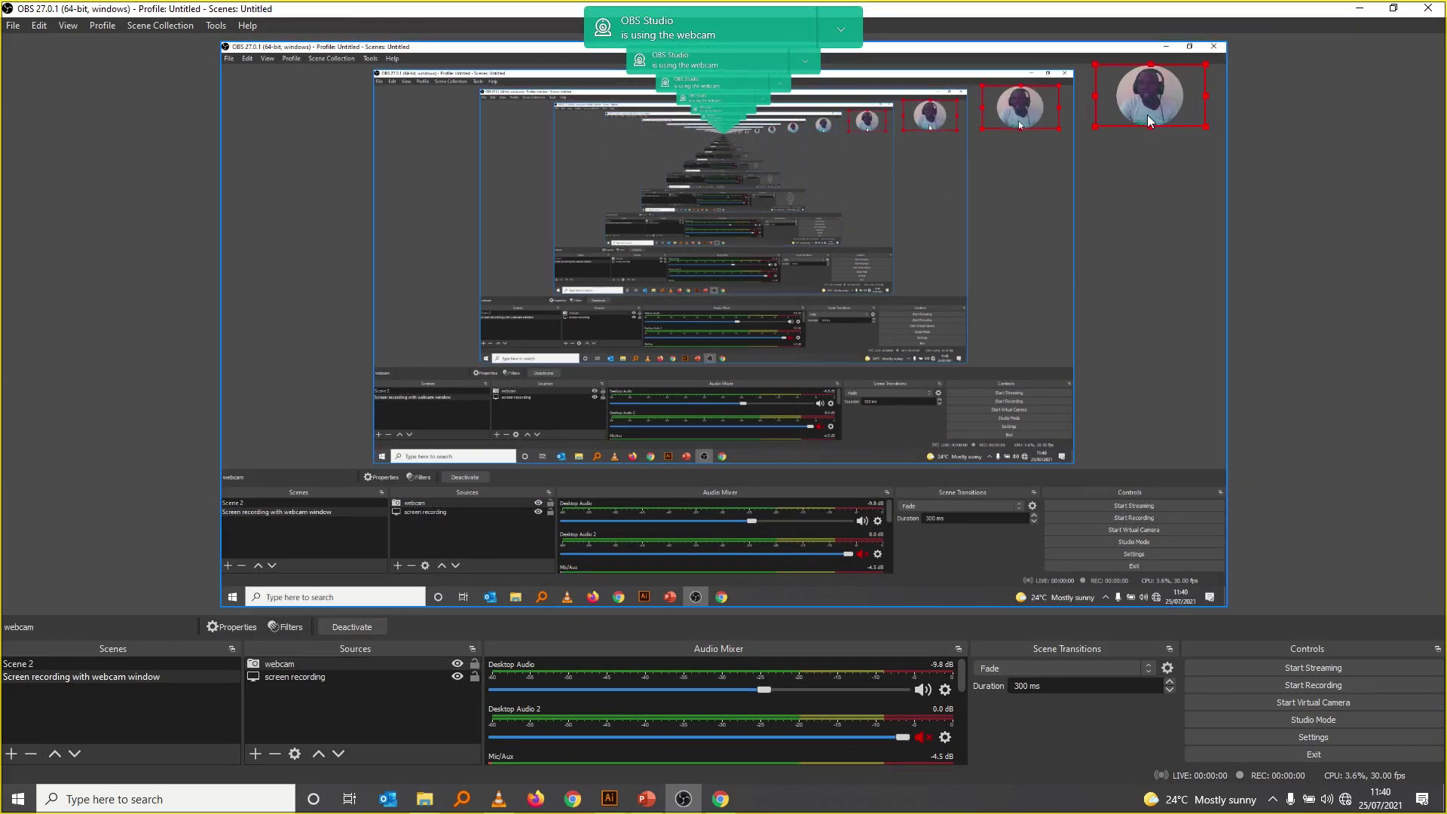
{"action": "left_click", "coordinate": [424, 709]}
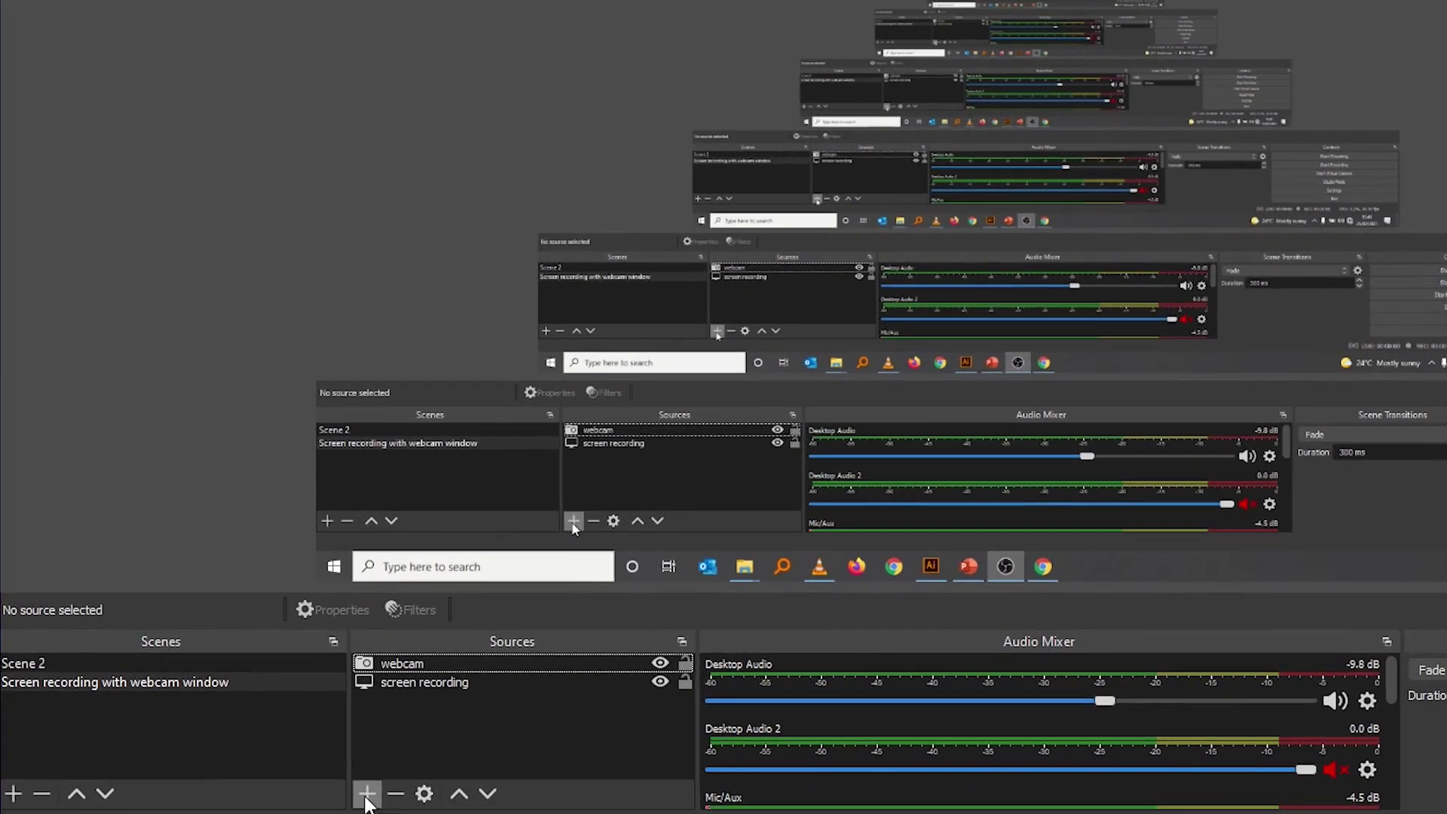
Add a new Image source named "red boundary" to the Screen recording with webcam window scene.
{"action": "left_click", "coordinate": [366, 796]}
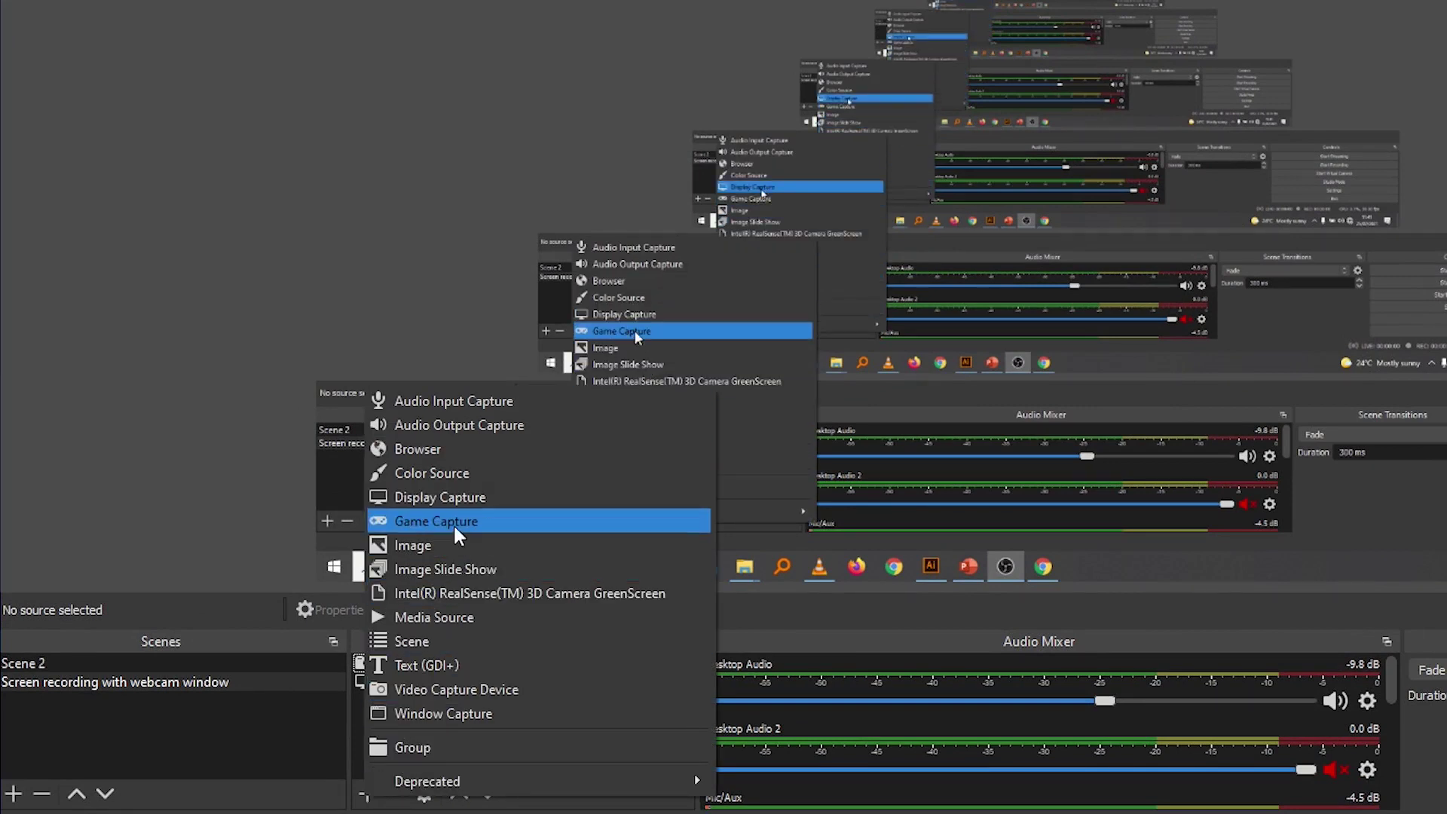
{"action": "left_click", "coordinate": [454, 546]}
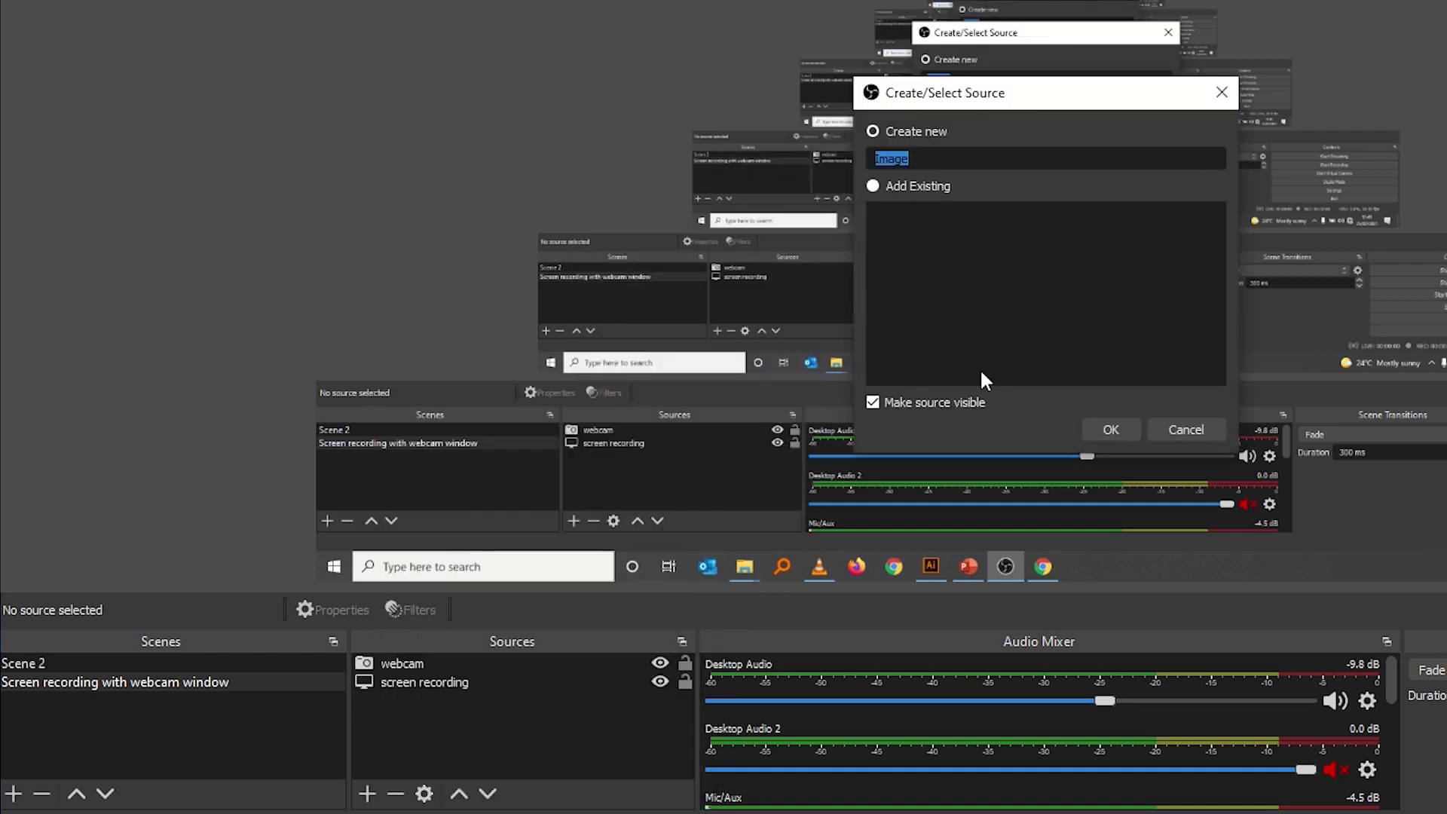
{"action": "type", "text": "circul"}
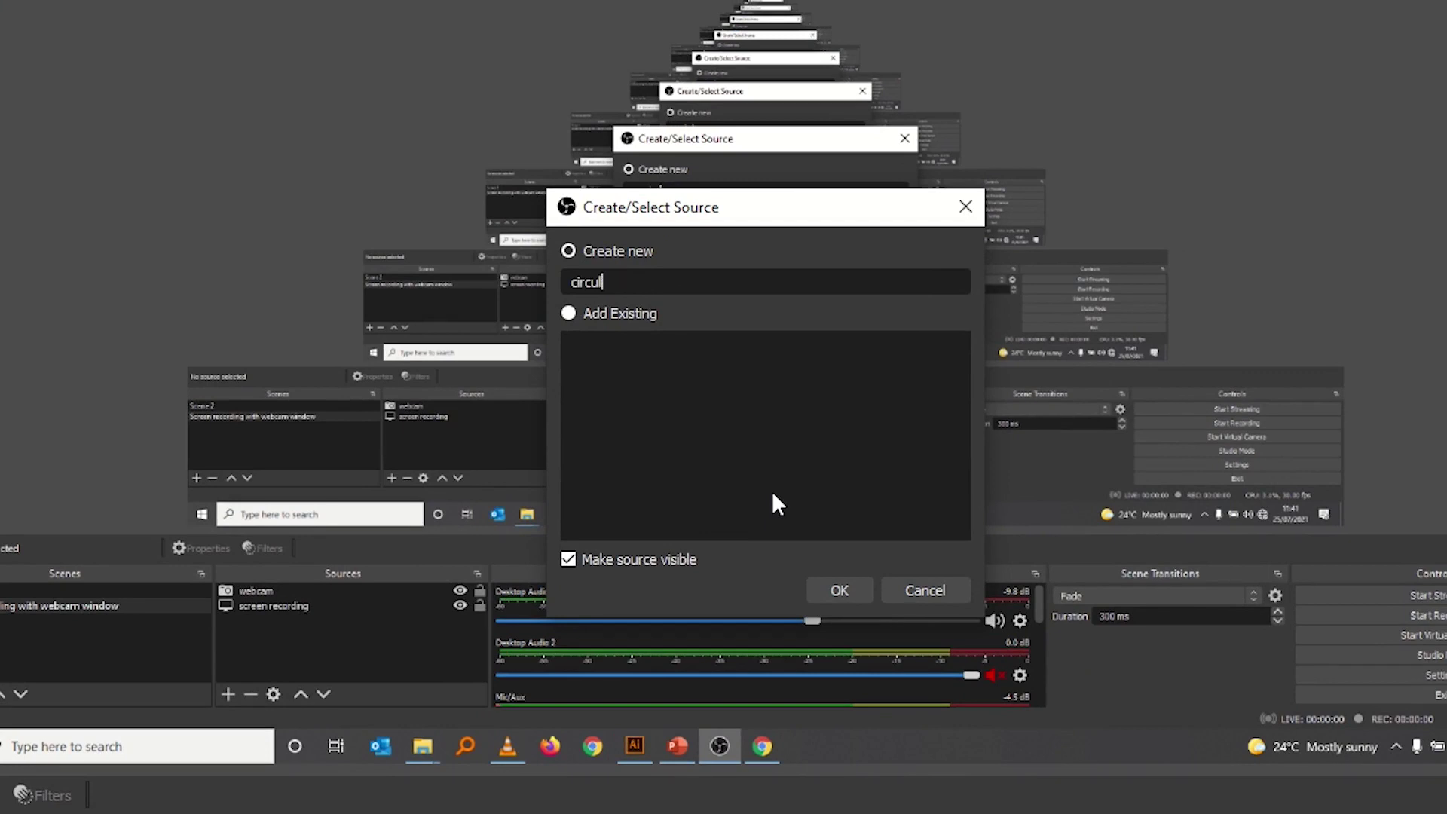
{"action": "key", "text": "BackSpace"}
{"action": "key", "text": "BackSpace"}
{"action": "key", "text": "BackSpace"}
{"action": "key", "text": "BackSpace"}
{"action": "key", "text": "BackSpace"}
{"action": "key", "text": "BackSpace"}
{"action": "type", "text": "d boundary"}
{"action": "left_click", "coordinate": [834, 587]}
Load OBS-Circle-crop2-red-transparent.png from the Pictures folder as the image file of the red boundary source.
{"action": "left_click", "coordinate": [1130, 582]}
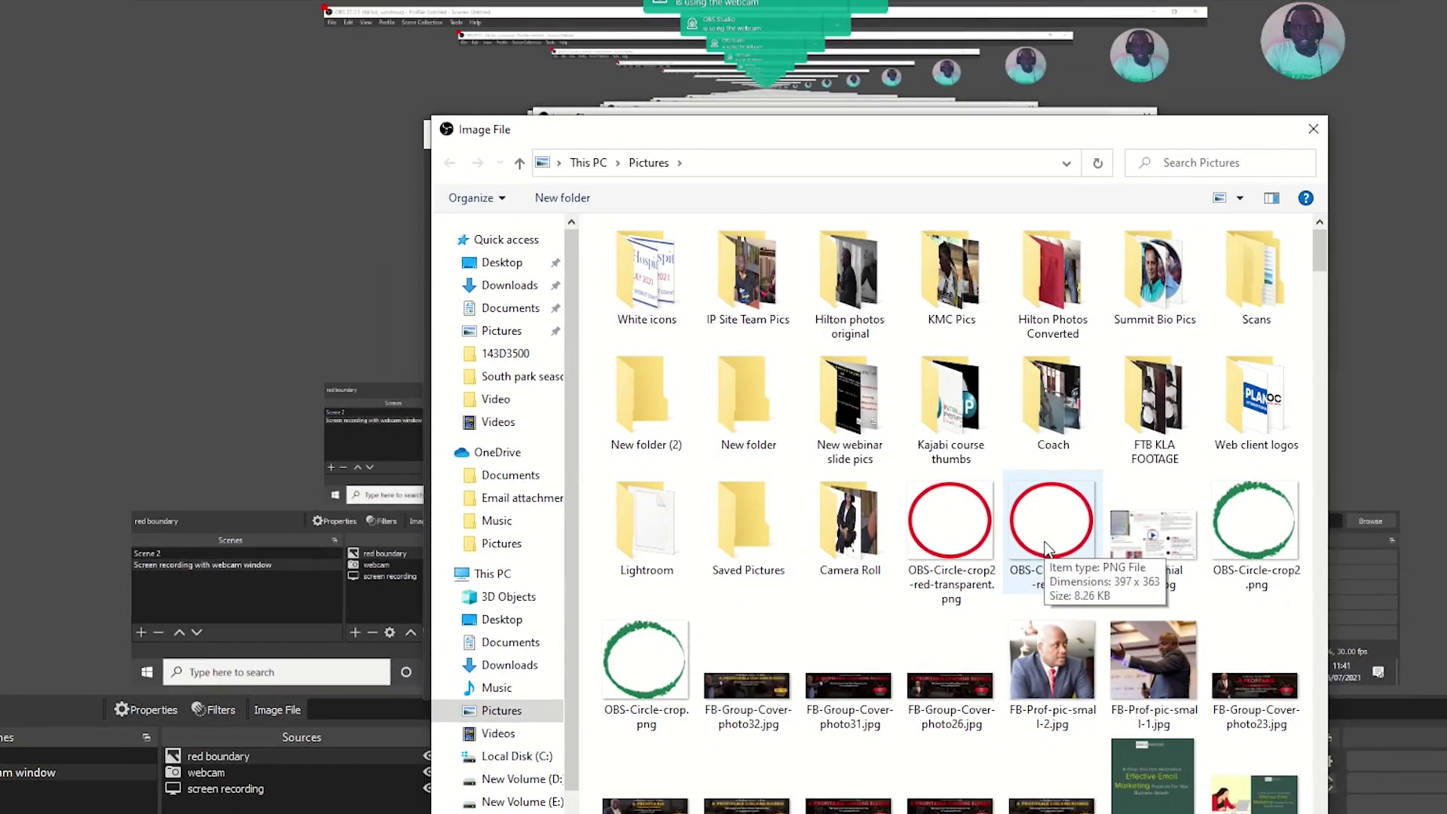
{"action": "left_click", "coordinate": [946, 520]}
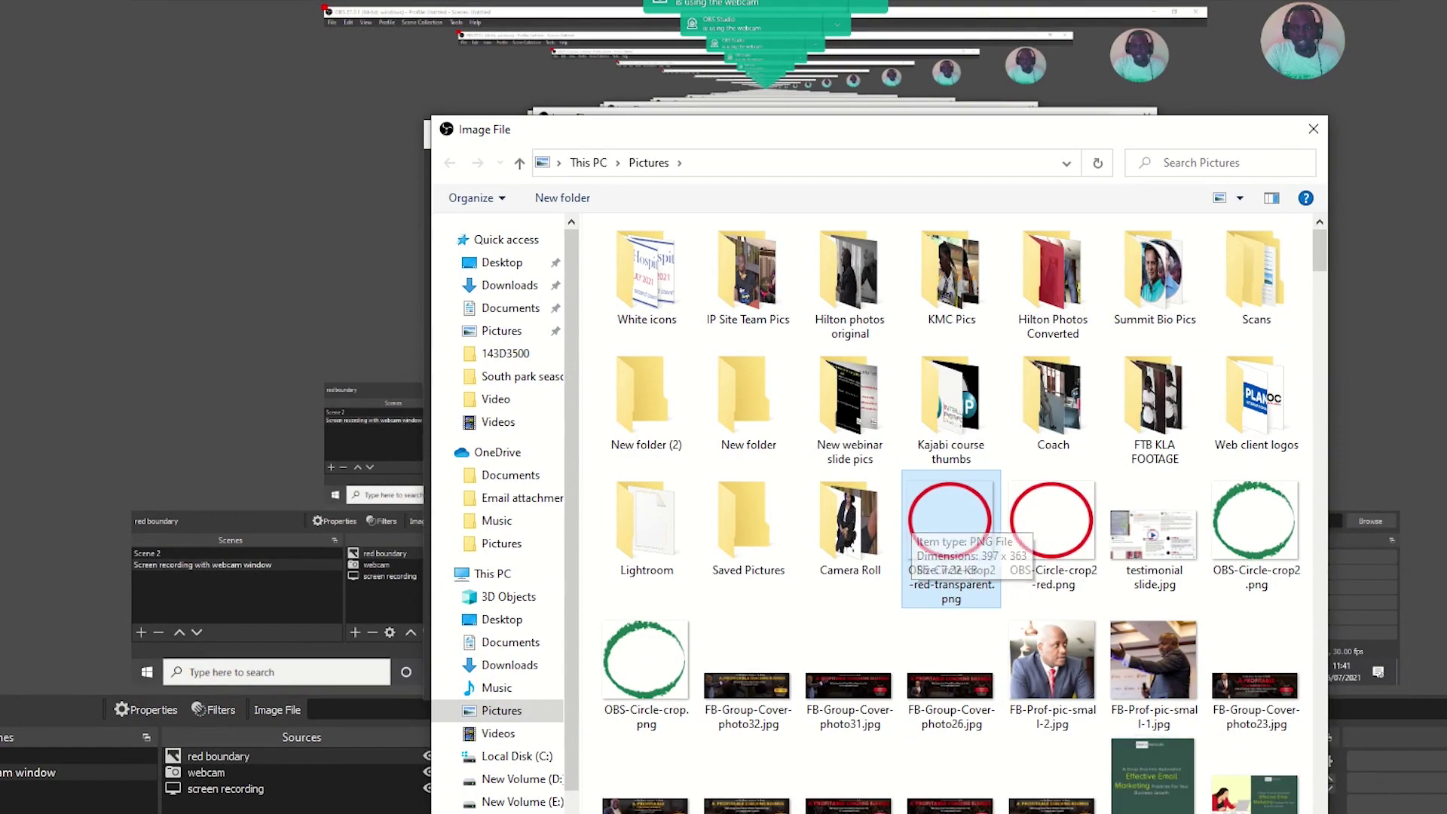
{"action": "double_click", "coordinate": [965, 515]}
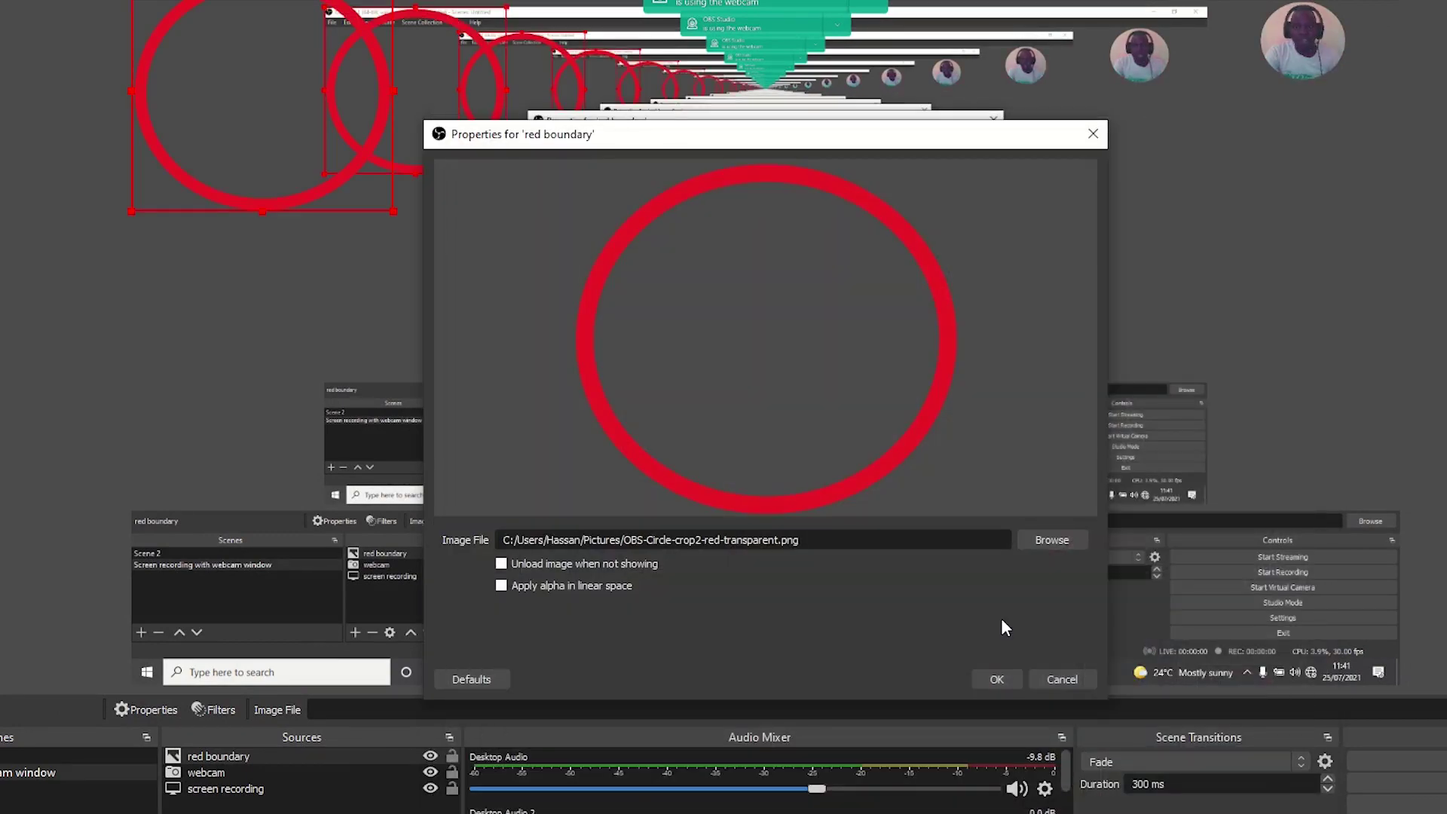